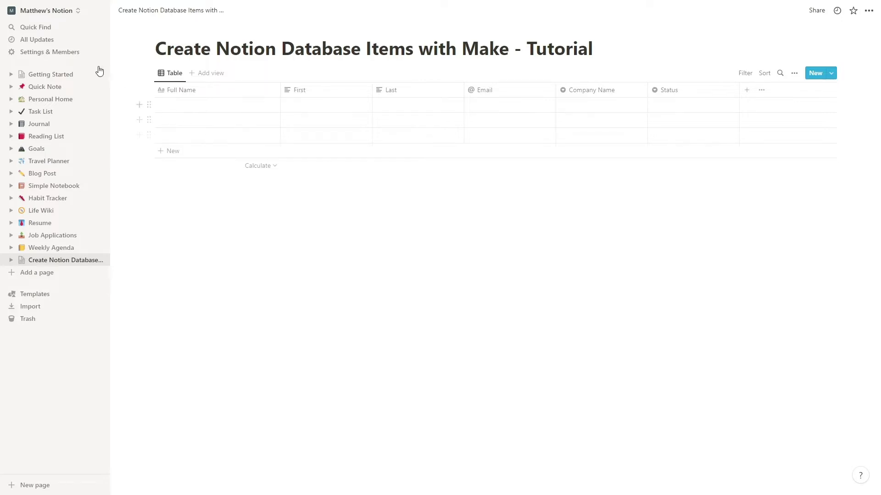
- Create a Notion internal integration named 'Make Integration' and open the database's sharing panel
{"action": "left_click", "coordinate": [73, 52]}
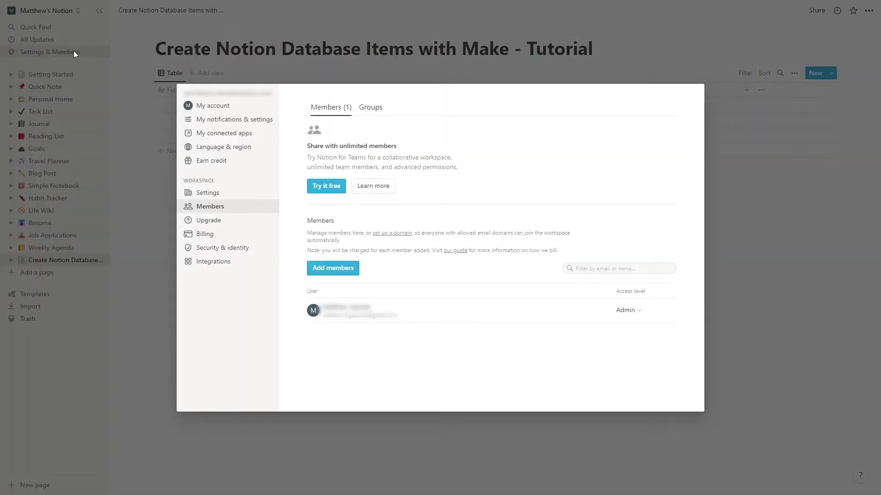
{"action": "left_click", "coordinate": [224, 263]}
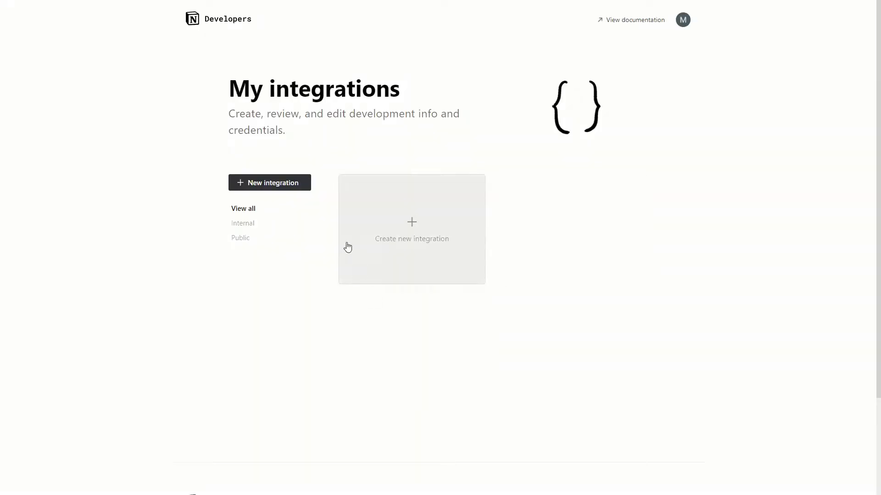
{"action": "left_click", "coordinate": [305, 189]}
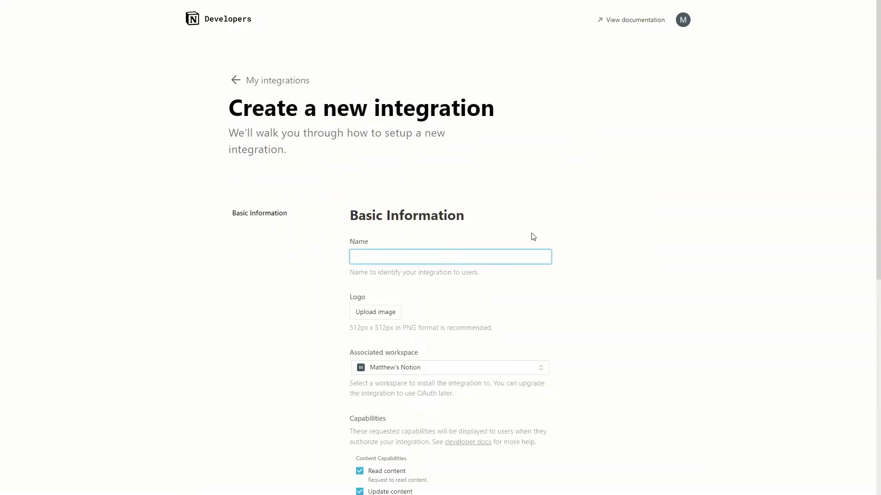
{"action": "type", "text": "Make Integration"}
{"action": "scroll", "coordinate": [653, 237], "scroll_direction": "down", "scroll_amount": 4}
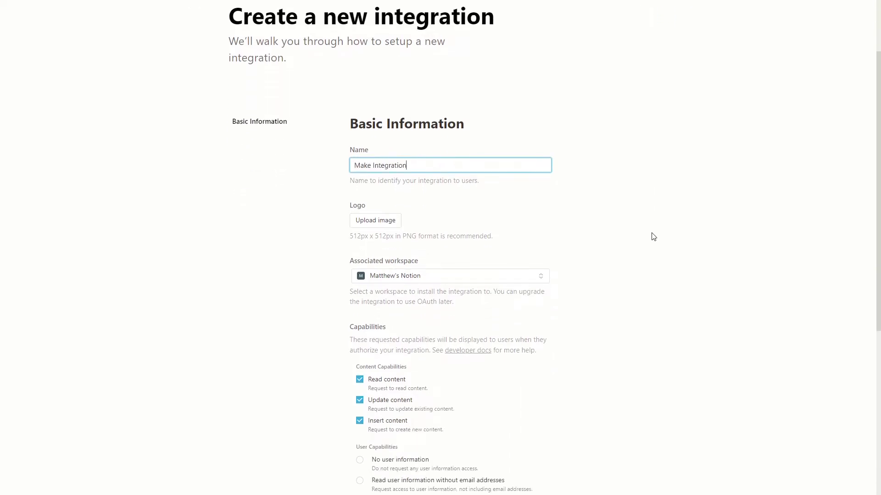
{"action": "scroll", "coordinate": [653, 237], "scroll_direction": "down", "scroll_amount": 2}
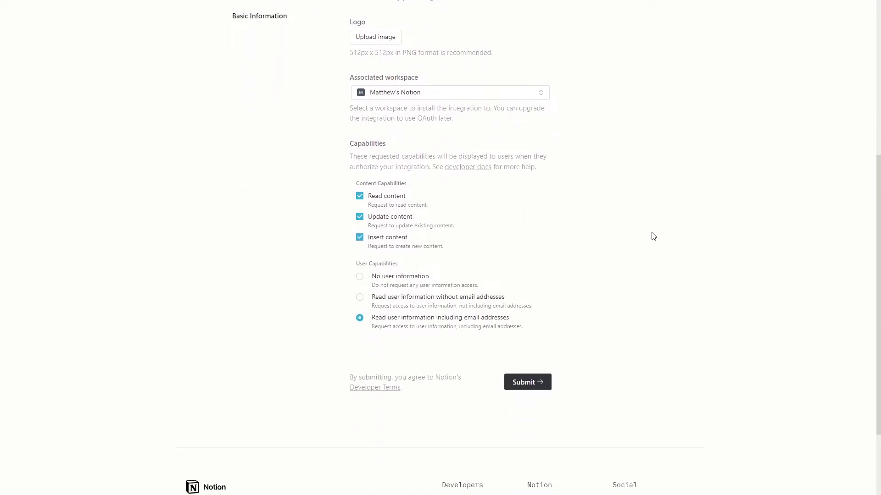
{"action": "left_click", "coordinate": [538, 384]}
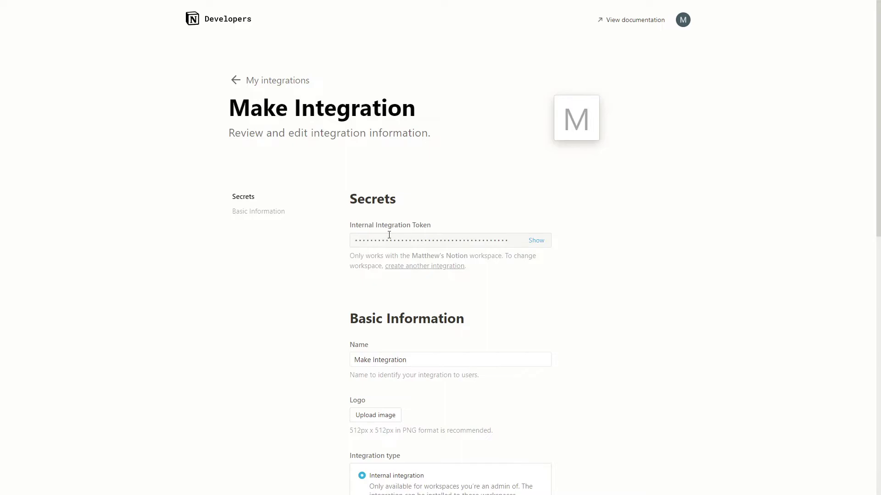
{"action": "left_click", "coordinate": [812, 12]}
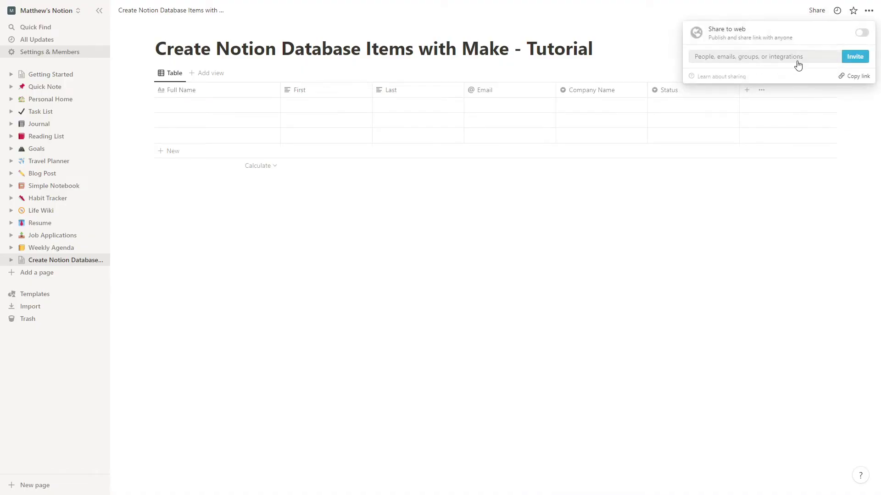
- Invite Make Integration to the tutorial database and close the sharing panel
{"action": "left_click", "coordinate": [796, 60]}
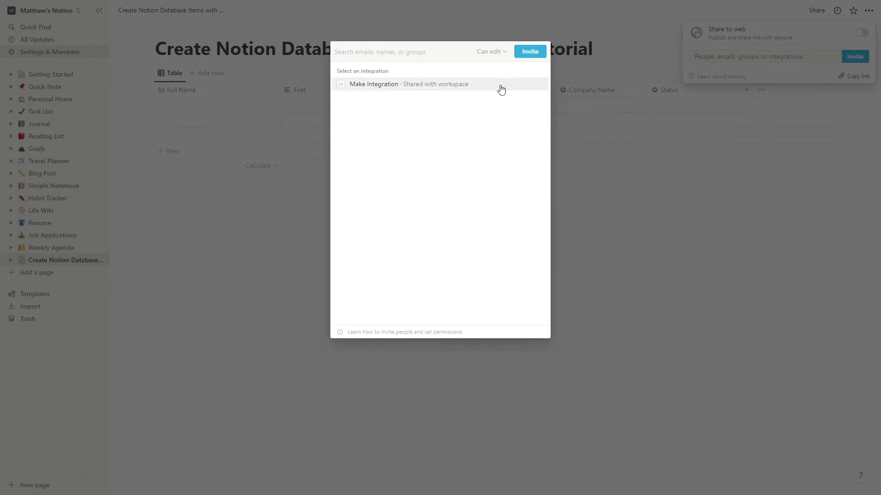
{"action": "left_click", "coordinate": [500, 86]}
{"action": "left_click", "coordinate": [528, 54]}
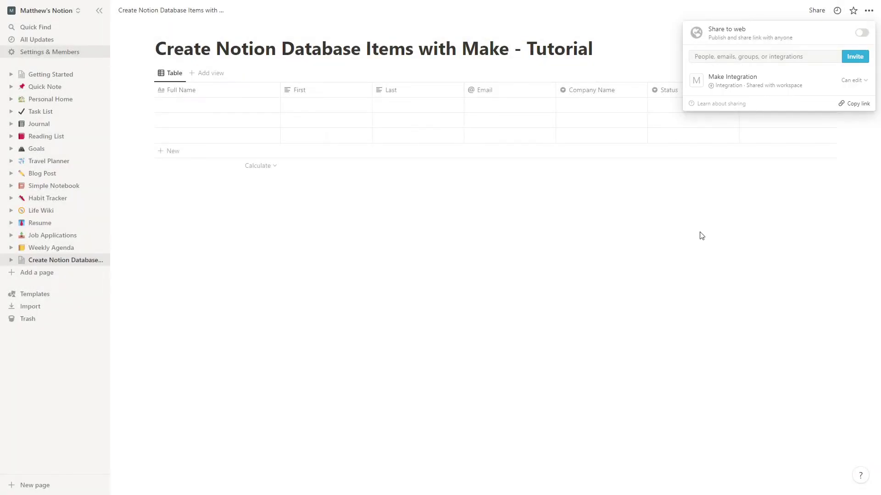
{"action": "left_click", "coordinate": [788, 198]}
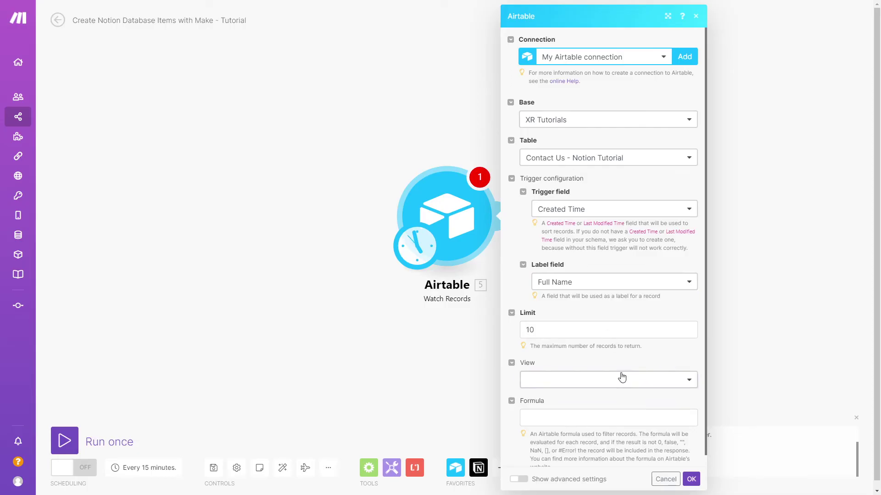
- Set the Airtable Watch Records trigger to watch the New Requests view
{"action": "left_click", "coordinate": [620, 379]}
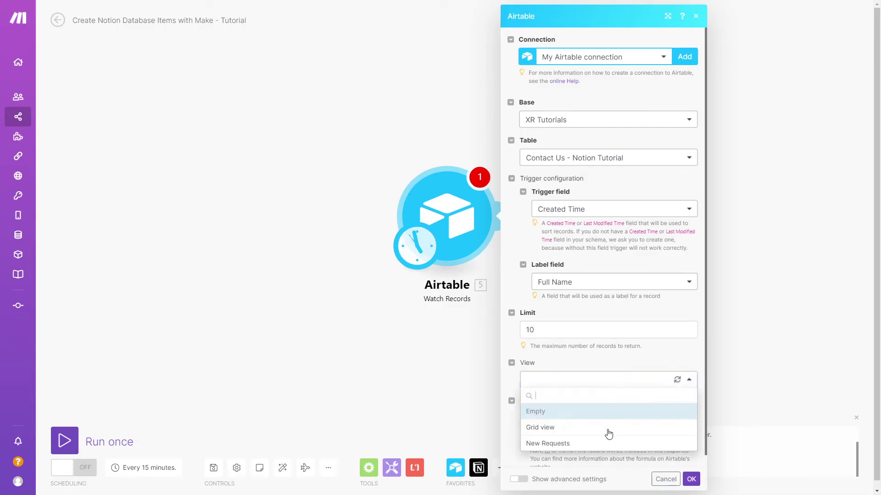
{"action": "left_click", "coordinate": [598, 444]}
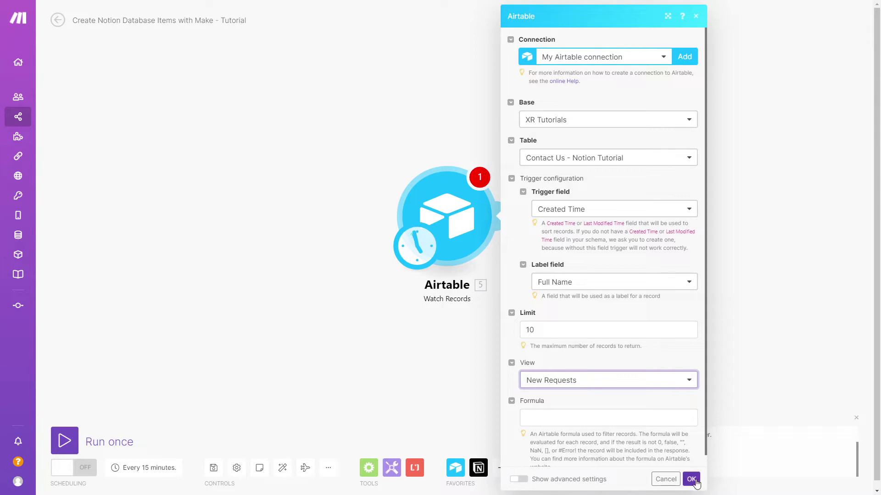
{"action": "left_click", "coordinate": [691, 480]}
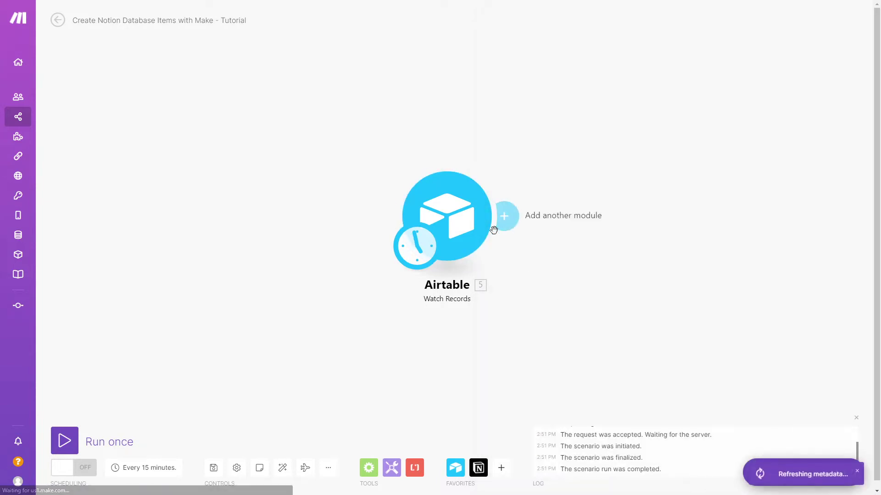
- Start the trigger manually from the sample record and inspect the returned records
{"action": "right_click", "coordinate": [472, 219]}
{"action": "left_click", "coordinate": [503, 255]}
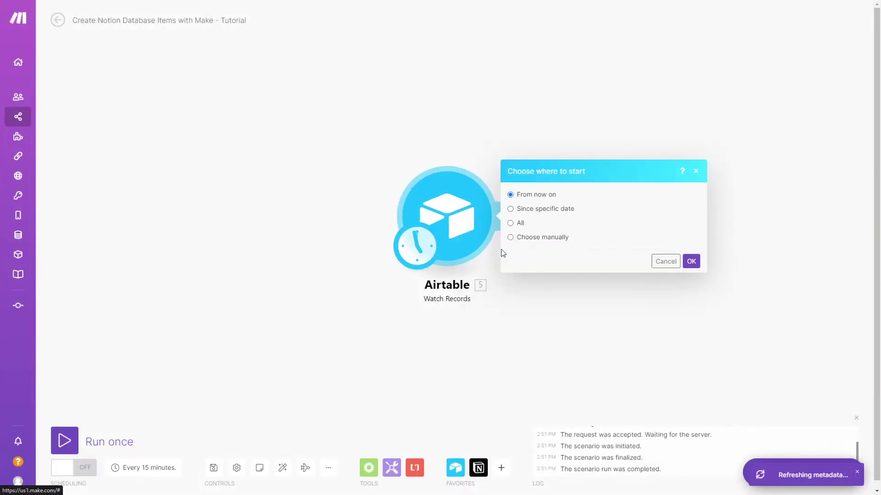
{"action": "left_click", "coordinate": [535, 239]}
{"action": "left_click", "coordinate": [575, 254]}
{"action": "left_click", "coordinate": [691, 279]}
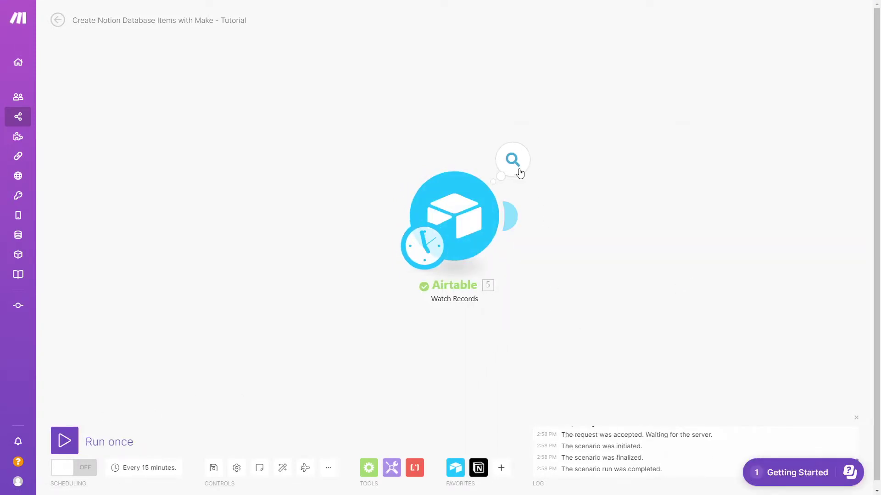
{"action": "left_click", "coordinate": [514, 163]}
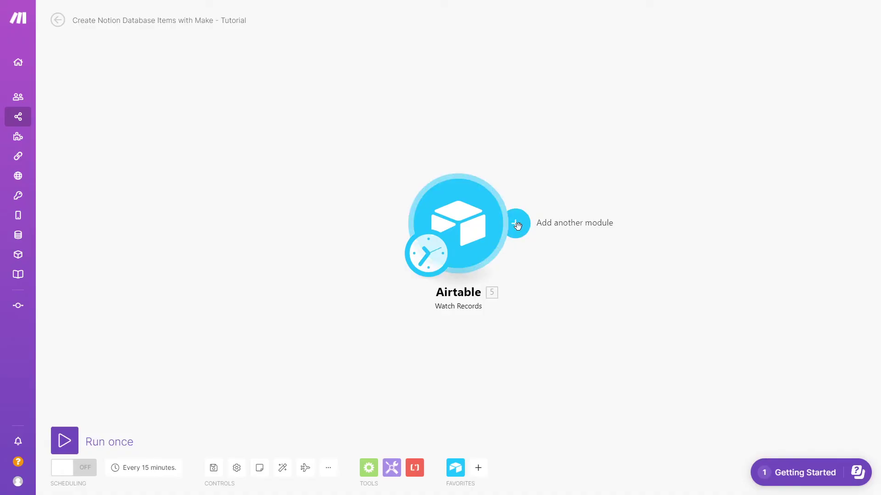
- Search 'notion' and add a Create a Database Item module after the Airtable trigger
{"action": "left_click", "coordinate": [514, 224]}
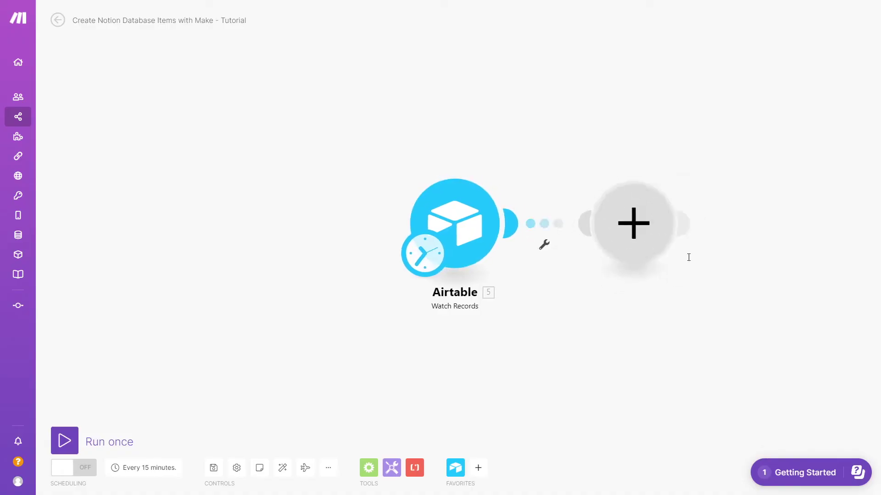
{"action": "type", "text": "notion"}
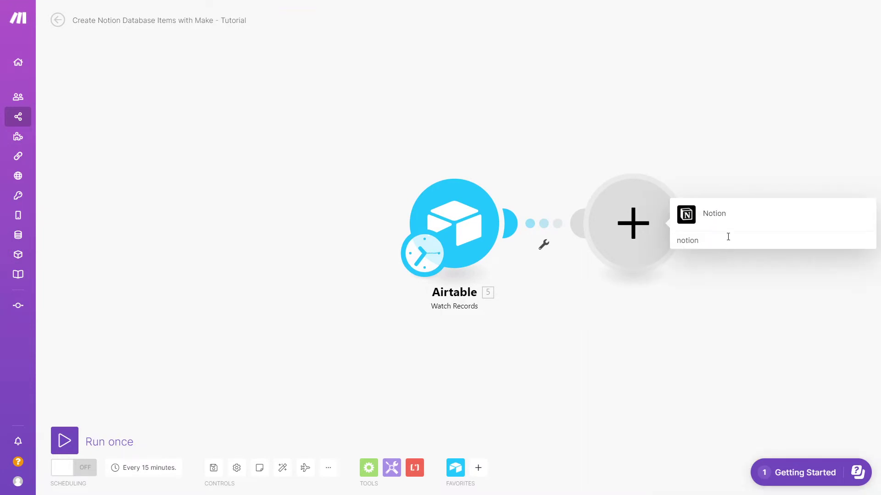
{"action": "left_click", "coordinate": [719, 219]}
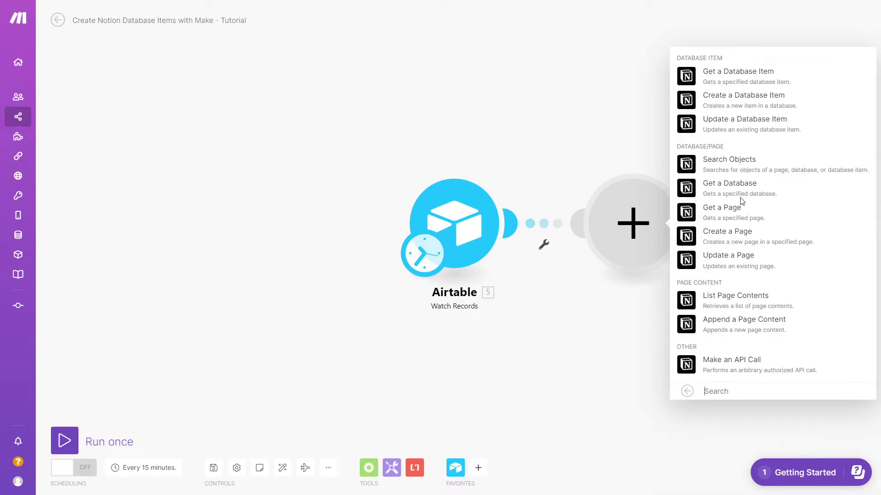
{"action": "left_click", "coordinate": [748, 99]}
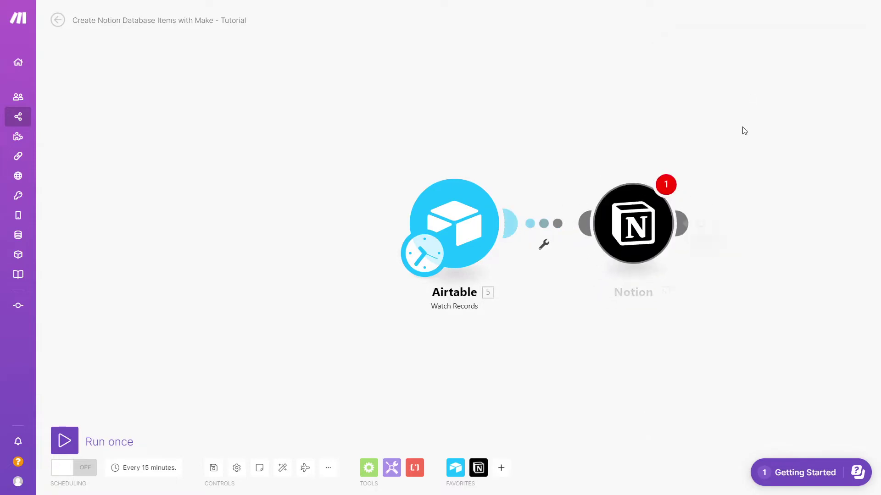
{"action": "left_click", "coordinate": [738, 280]}
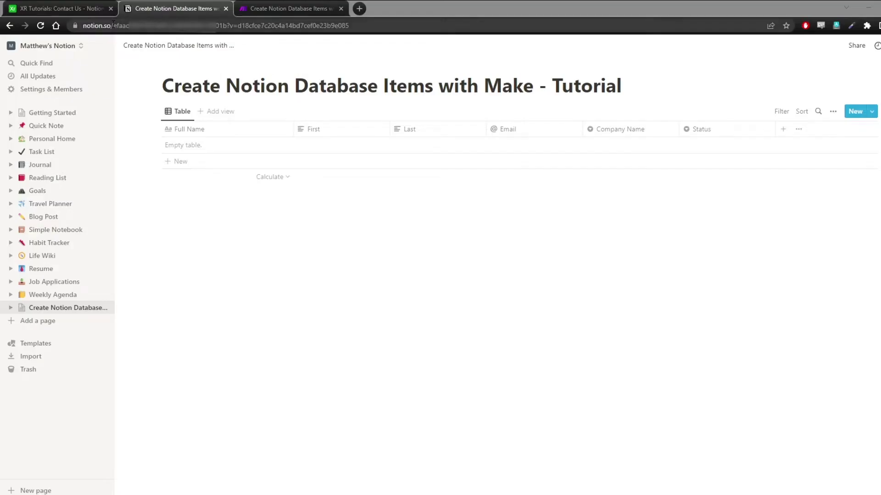
- Enter the database ID from the Notion page address and map Full Name and Email
{"action": "left_click_drag", "start_coordinate": [113, 25], "coordinate": [229, 35]}
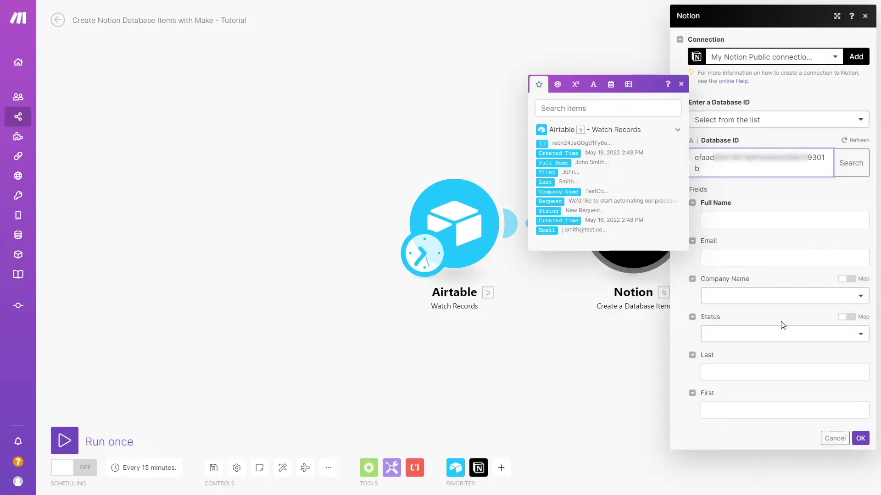
{"action": "left_click", "coordinate": [681, 86]}
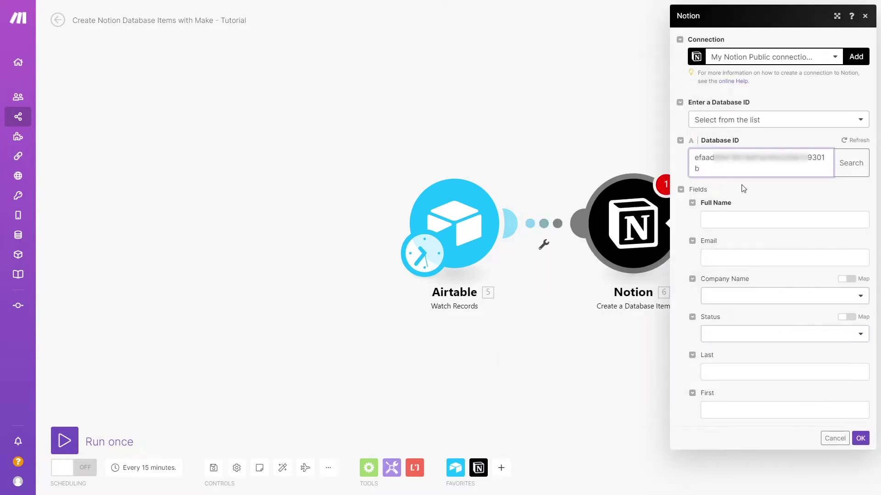
{"action": "left_click", "coordinate": [743, 221]}
{"action": "left_click", "coordinate": [573, 219]}
{"action": "left_click", "coordinate": [718, 258]}
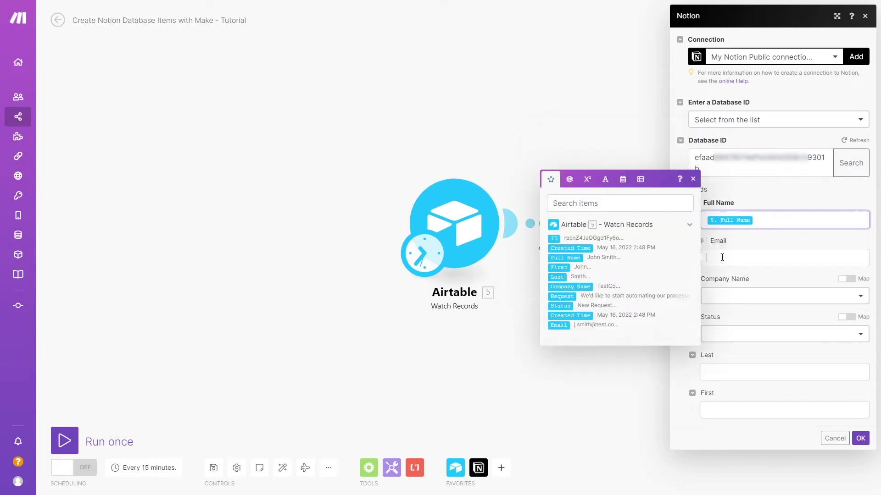
{"action": "left_click", "coordinate": [563, 326]}
- Map Airtable Company Name, Status, Last and First into their Notion fields and save
{"action": "left_click", "coordinate": [846, 278]}
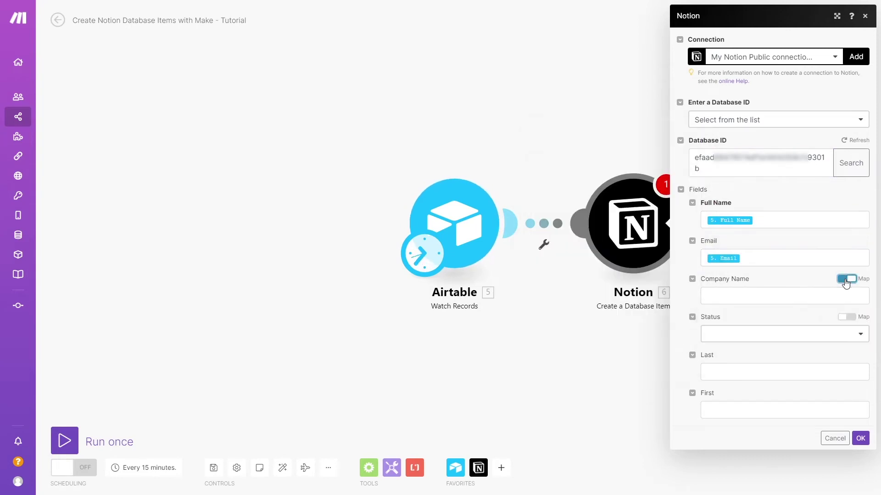
{"action": "left_click", "coordinate": [749, 294]}
{"action": "left_click", "coordinate": [581, 325]}
{"action": "left_click", "coordinate": [847, 316]}
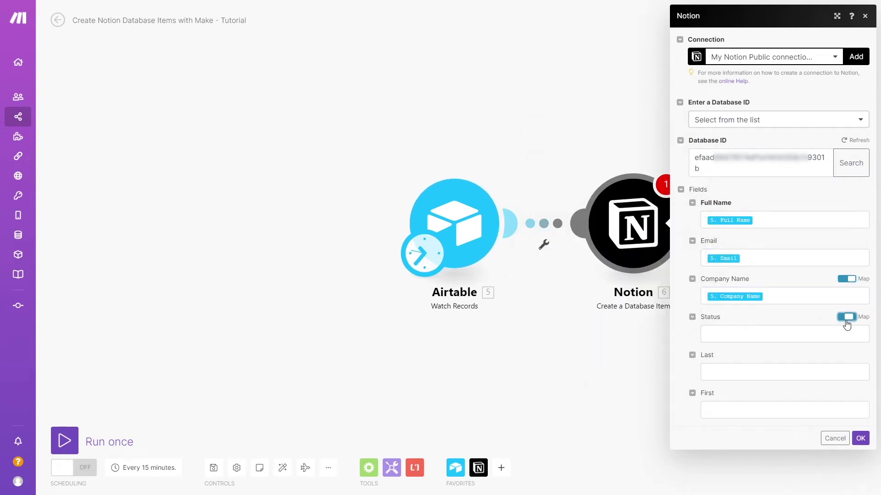
{"action": "left_click", "coordinate": [734, 334]}
{"action": "left_click", "coordinate": [560, 384]}
{"action": "left_click", "coordinate": [739, 371]}
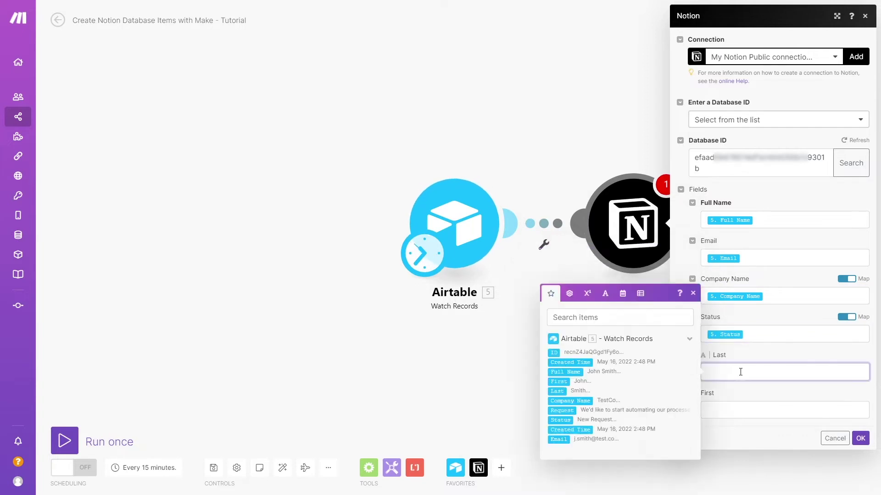
{"action": "left_click", "coordinate": [556, 391]}
{"action": "left_click", "coordinate": [729, 411]}
{"action": "left_click", "coordinate": [559, 412]}
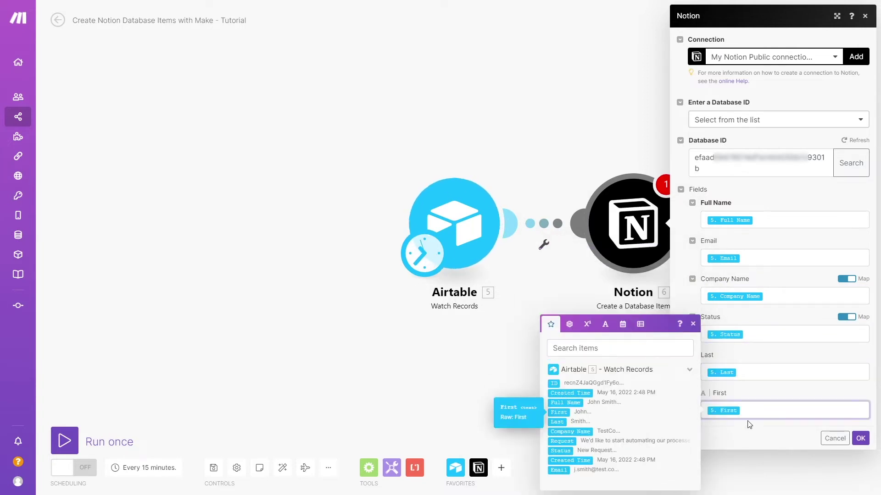
{"action": "left_click", "coordinate": [762, 433]}
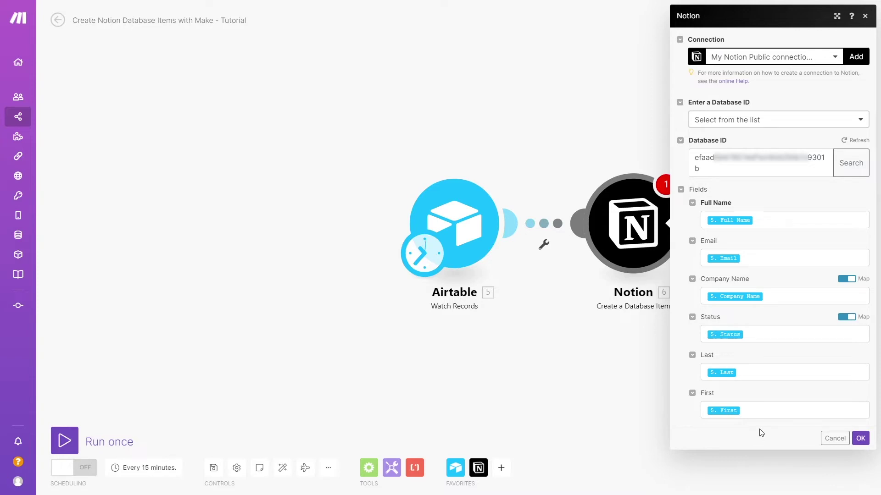
{"action": "left_click", "coordinate": [861, 439]}
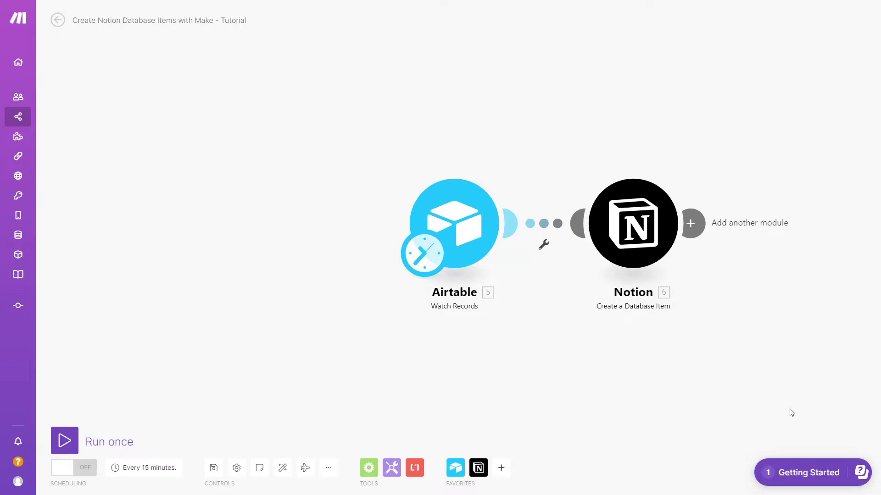
- Start the Airtable trigger from a manually chosen record and run the scenario once
{"action": "right_click", "coordinate": [488, 240]}
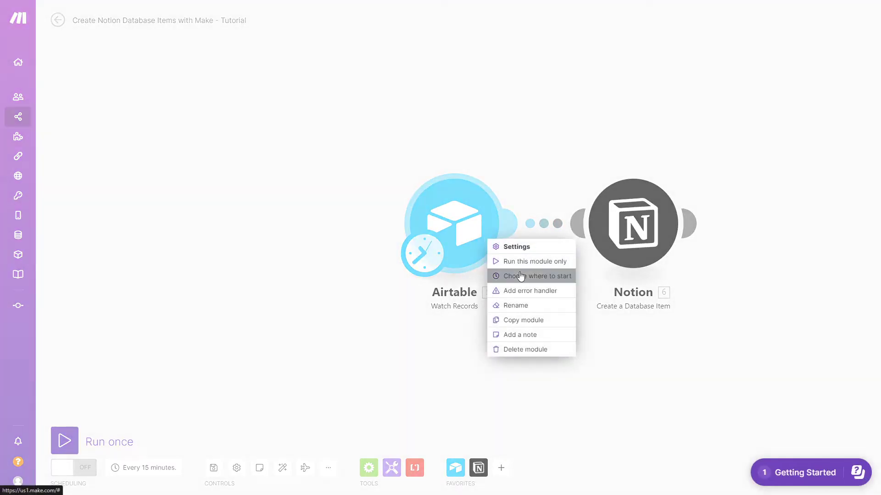
{"action": "left_click", "coordinate": [520, 276]}
{"action": "left_click", "coordinate": [557, 243]}
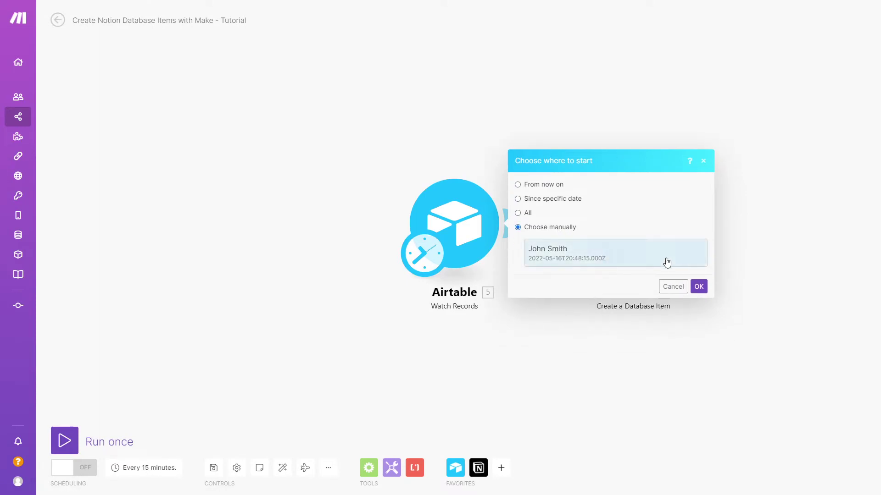
{"action": "left_click", "coordinate": [698, 286]}
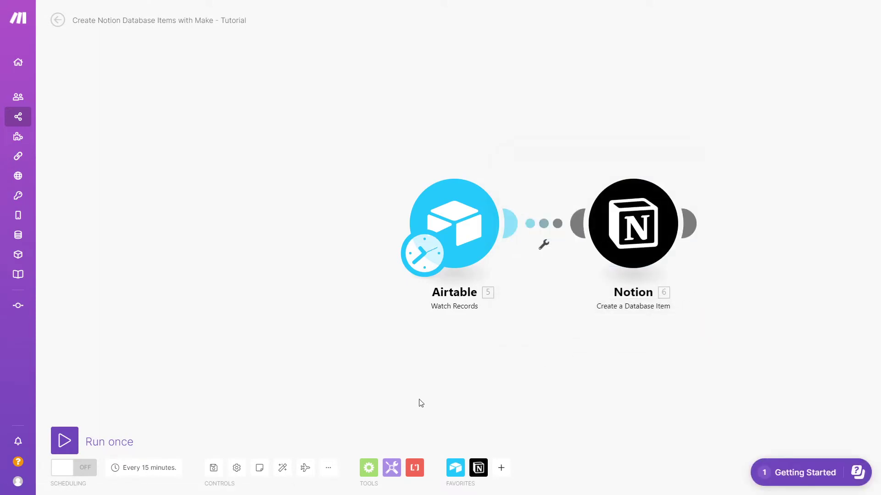
{"action": "left_click", "coordinate": [64, 440]}
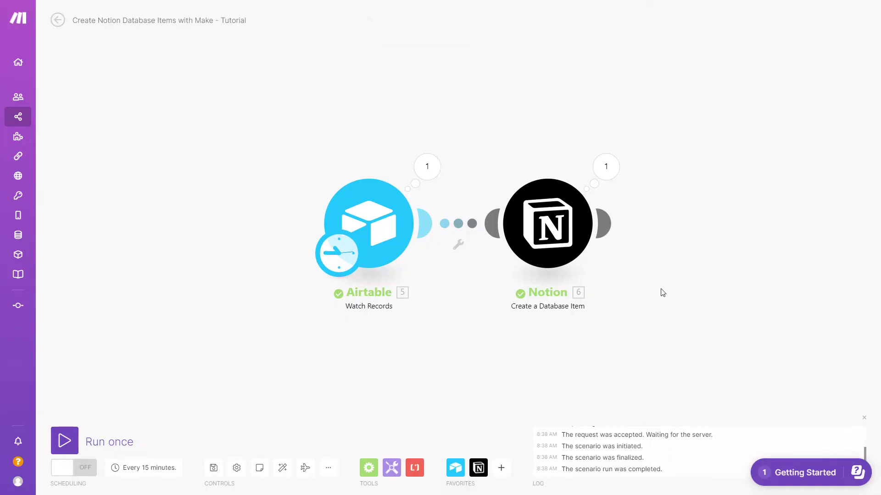
- Add a Notion Append a Page Content module with Page ID mapped to the Database Item ID
{"action": "left_click", "coordinate": [603, 223]}
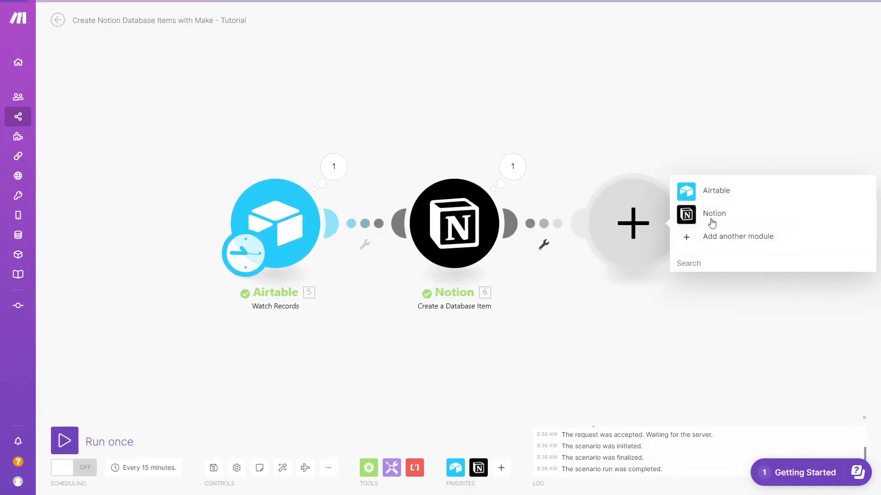
{"action": "left_click", "coordinate": [711, 223]}
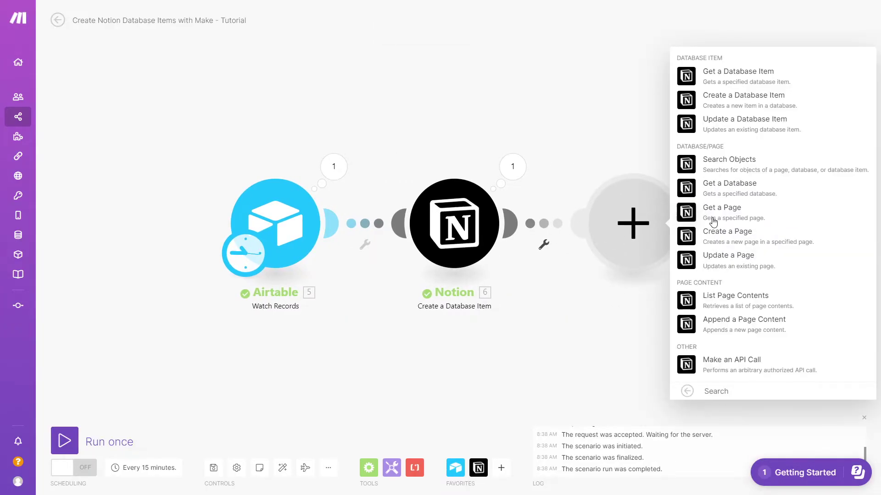
{"action": "left_click", "coordinate": [742, 322]}
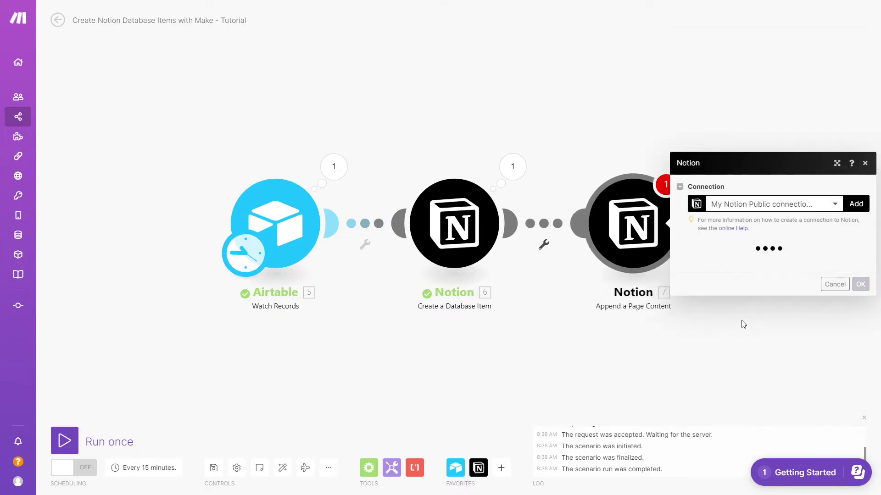
{"action": "left_click", "coordinate": [716, 246]}
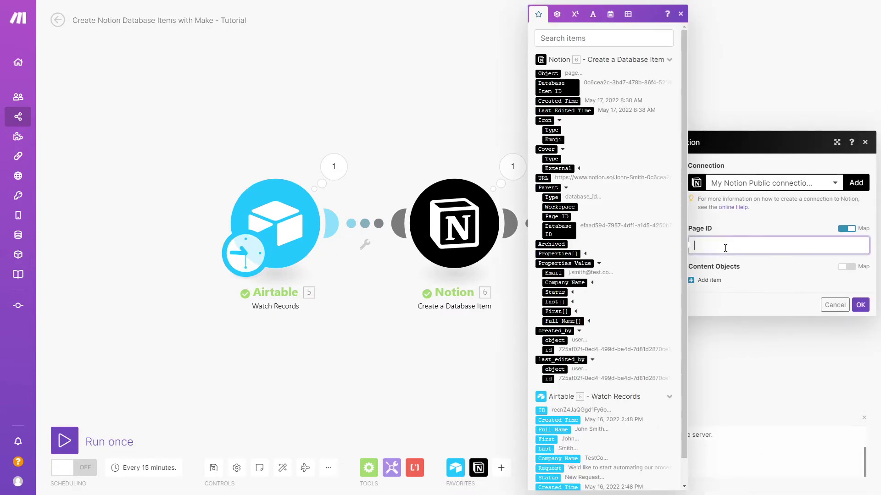
{"action": "left_click", "coordinate": [557, 86]}
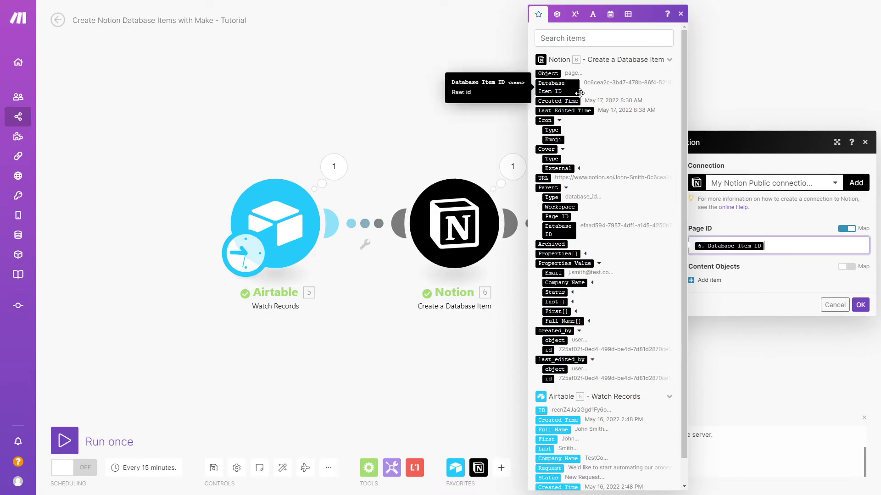
{"action": "left_click", "coordinate": [761, 277]}
- Add a Heading 1 content block with a Text item reading 'Request Content'
{"action": "left_click", "coordinate": [718, 281]}
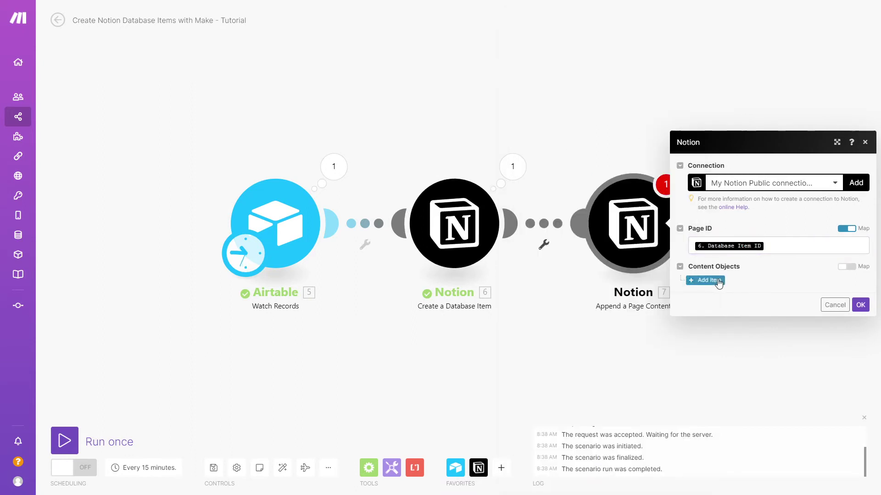
{"action": "left_click", "coordinate": [733, 282]}
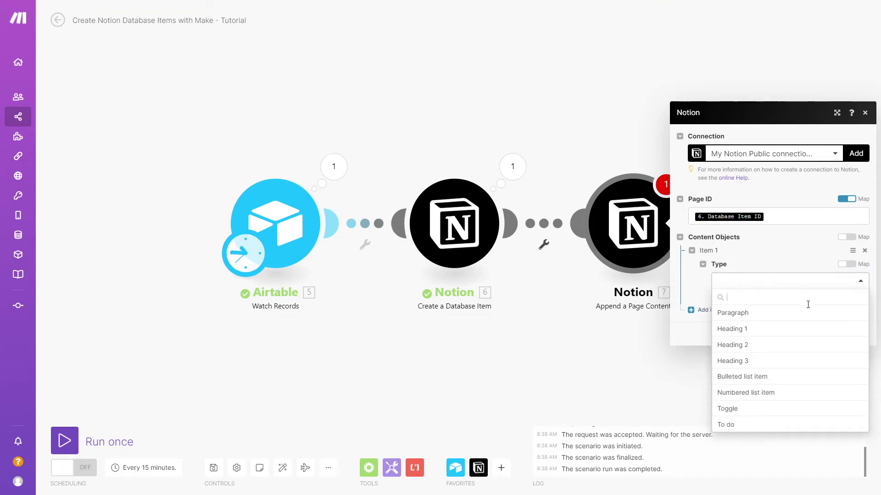
{"action": "left_click", "coordinate": [794, 333]}
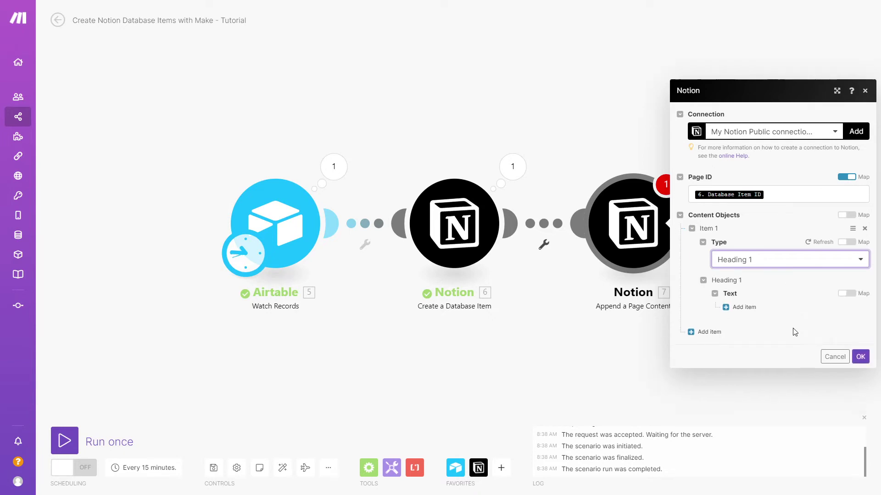
{"action": "left_click", "coordinate": [747, 311]}
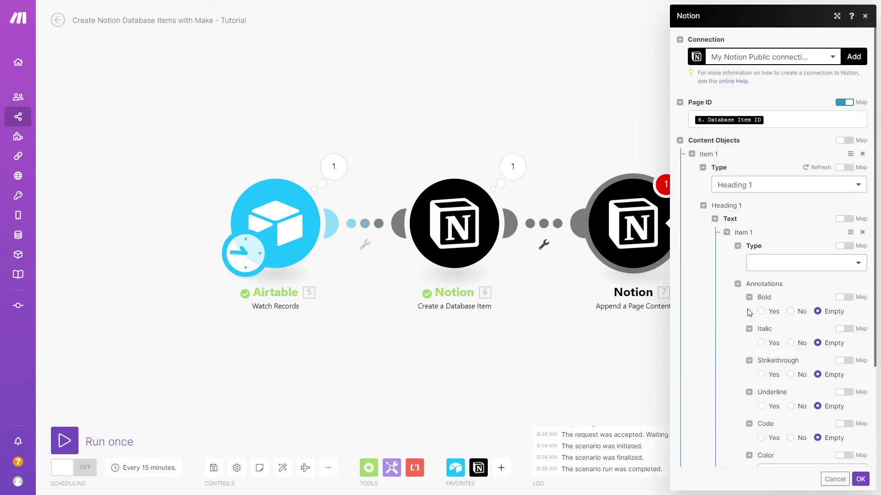
{"action": "left_click", "coordinate": [800, 265]}
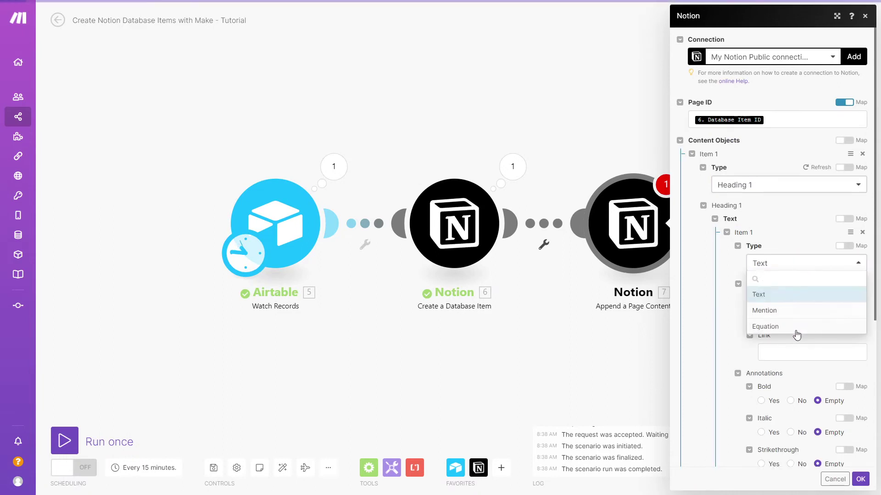
{"action": "left_click", "coordinate": [796, 300]}
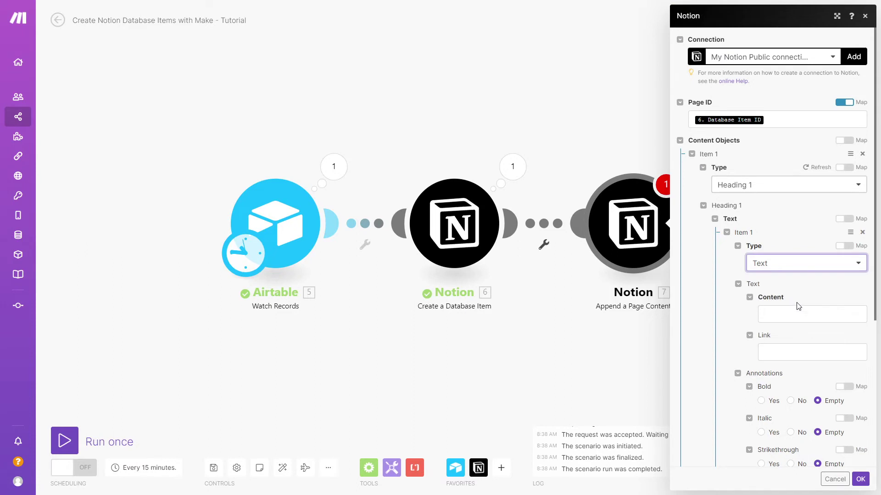
{"action": "left_click", "coordinate": [796, 315]}
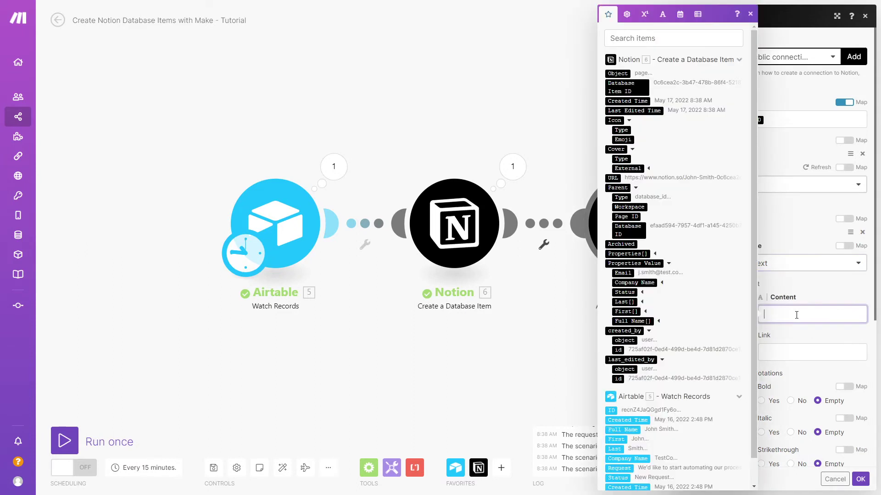
{"action": "type", "text": "Request Content"}
{"action": "left_click", "coordinate": [823, 297]}
- Add a second content block of type Paragraph
{"action": "scroll", "coordinate": [821, 298], "scroll_direction": "down", "scroll_amount": 5}
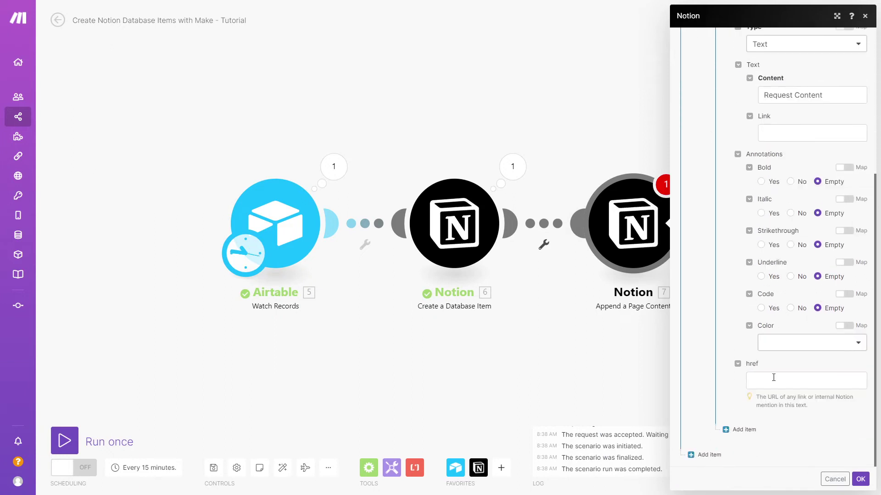
{"action": "left_click", "coordinate": [697, 456]}
{"action": "left_click", "coordinate": [798, 427]}
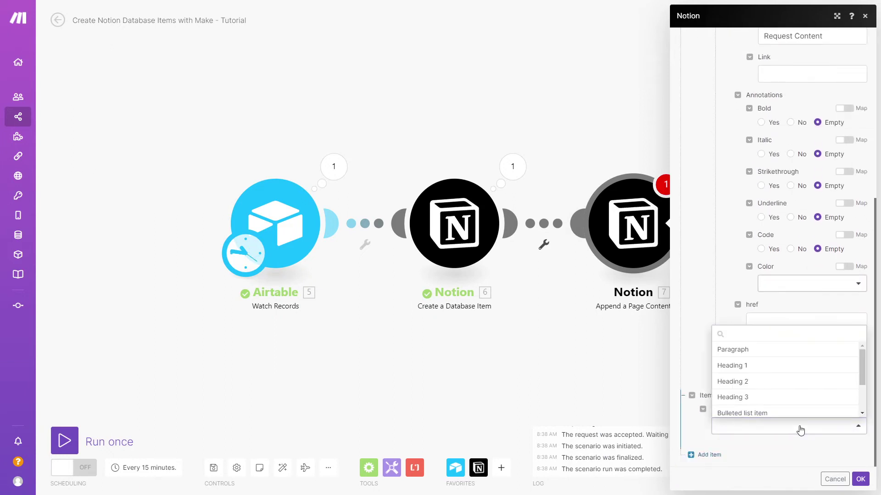
{"action": "left_click", "coordinate": [750, 355]}
- Give the paragraph a Text item mapped to Airtable's Request value and save the module
{"action": "scroll", "coordinate": [819, 399], "scroll_direction": "down", "scroll_amount": 2}
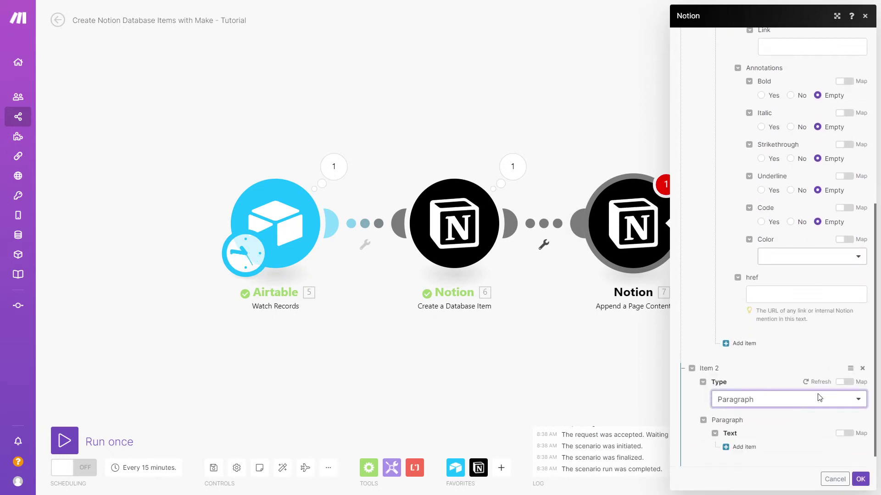
{"action": "left_click", "coordinate": [748, 432]}
{"action": "scroll", "coordinate": [778, 426], "scroll_direction": "down", "scroll_amount": 3}
{"action": "left_click", "coordinate": [778, 327]}
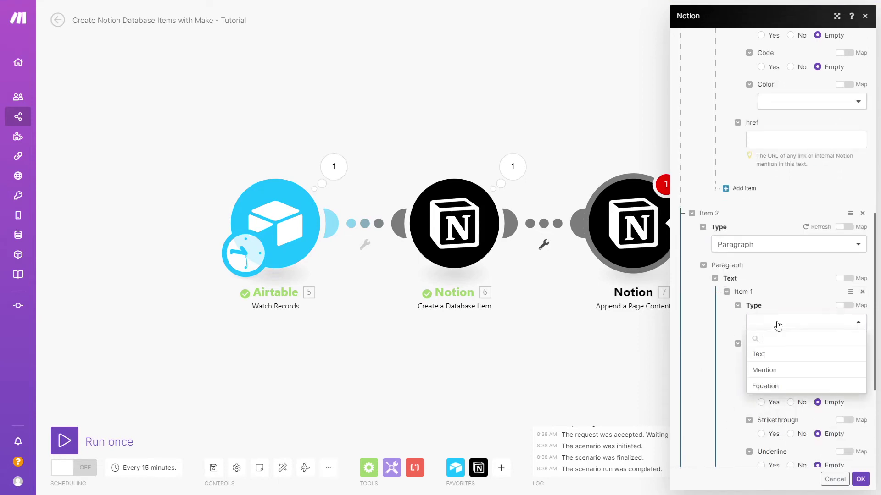
{"action": "left_click", "coordinate": [766, 356]}
{"action": "left_click", "coordinate": [782, 375]}
{"action": "scroll", "coordinate": [694, 315], "scroll_direction": "down", "scroll_amount": 2}
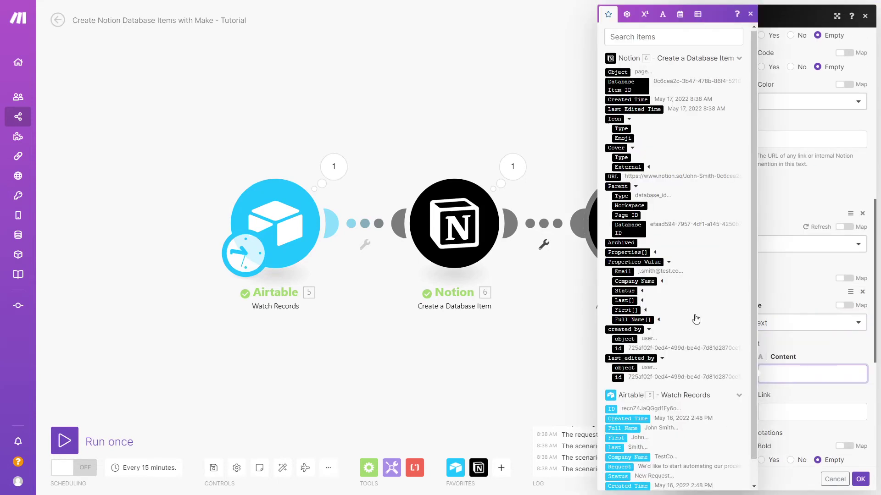
{"action": "left_click", "coordinate": [624, 443]}
{"action": "scroll", "coordinate": [807, 276], "scroll_direction": "down", "scroll_amount": 5}
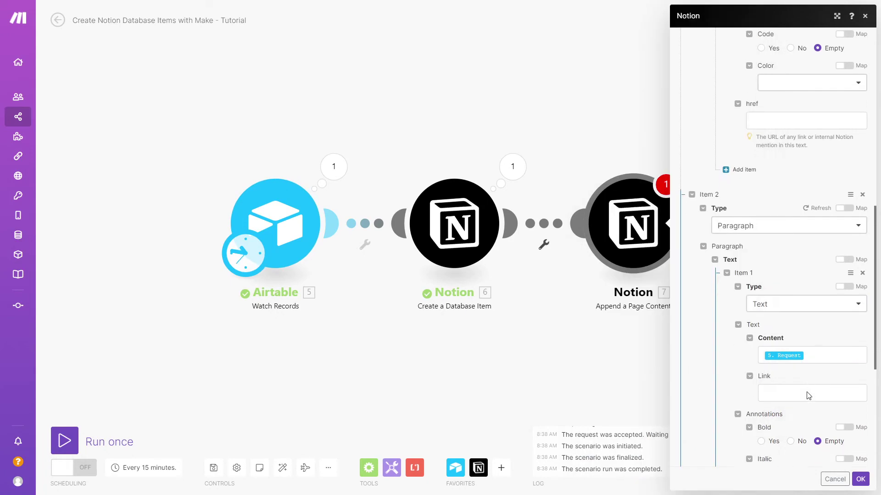
{"action": "left_click", "coordinate": [862, 478]}
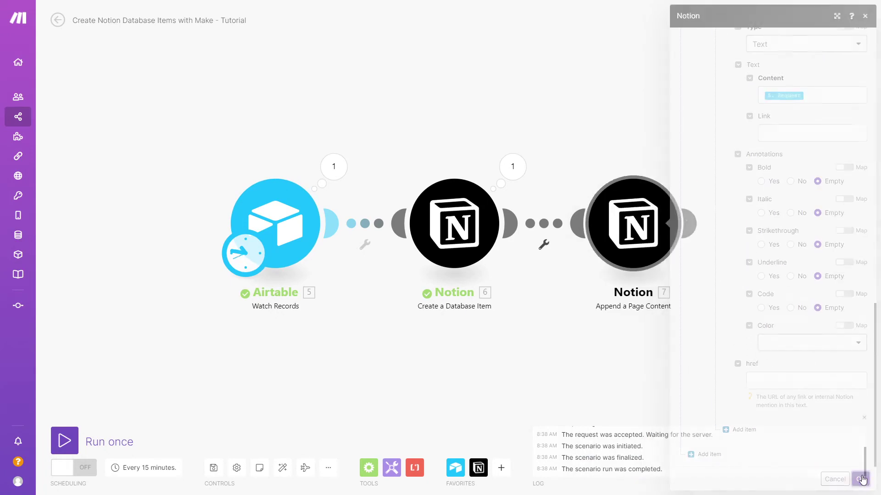
{"action": "left_click", "coordinate": [860, 480]}
- Start the Airtable trigger from a manually chosen record and run the scenario once
{"action": "right_click", "coordinate": [269, 223]}
{"action": "left_click", "coordinate": [315, 255]}
{"action": "left_click", "coordinate": [340, 246]}
{"action": "left_click", "coordinate": [519, 286]}
{"action": "left_click", "coordinate": [64, 440]}
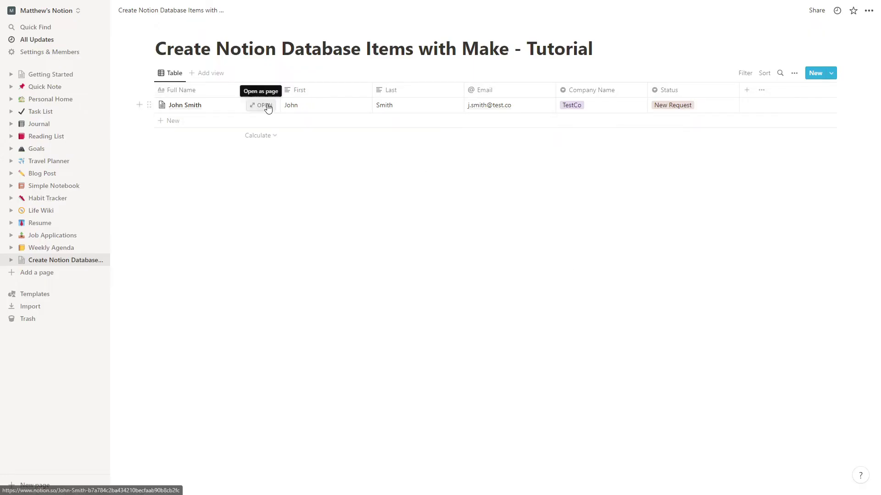
- Open the new Notion database entry to check its Request Content, then close it
{"action": "left_click", "coordinate": [268, 108]}
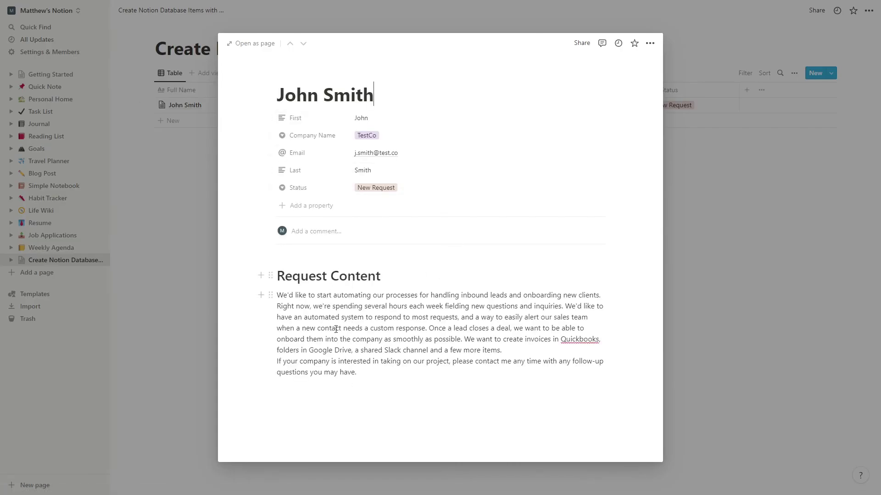
{"action": "left_click", "coordinate": [697, 351]}
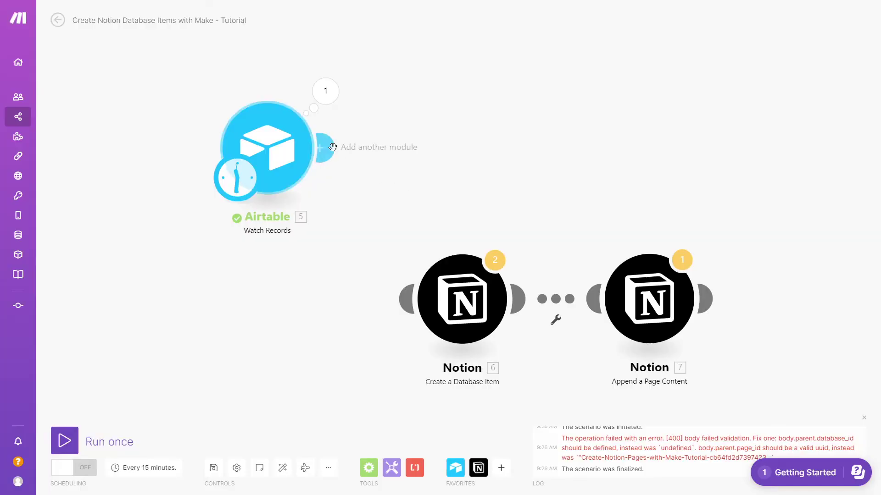
- Add a Notion Create a Page module after Airtable and paste the Parent Page ID
{"action": "left_click", "coordinate": [331, 150]}
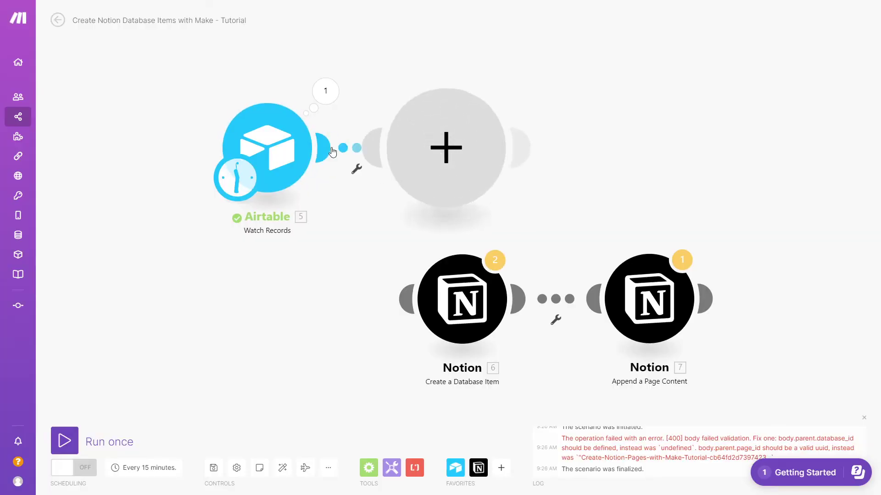
{"action": "left_click", "coordinate": [548, 141]}
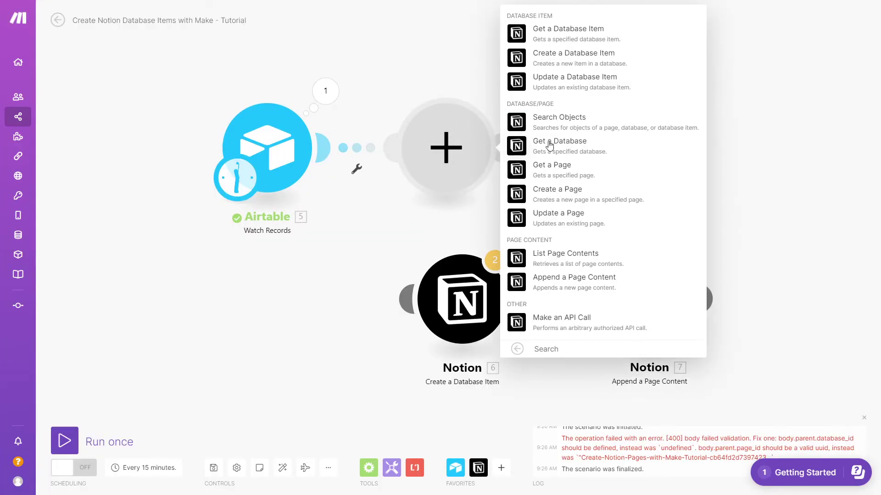
{"action": "left_click", "coordinate": [614, 205]}
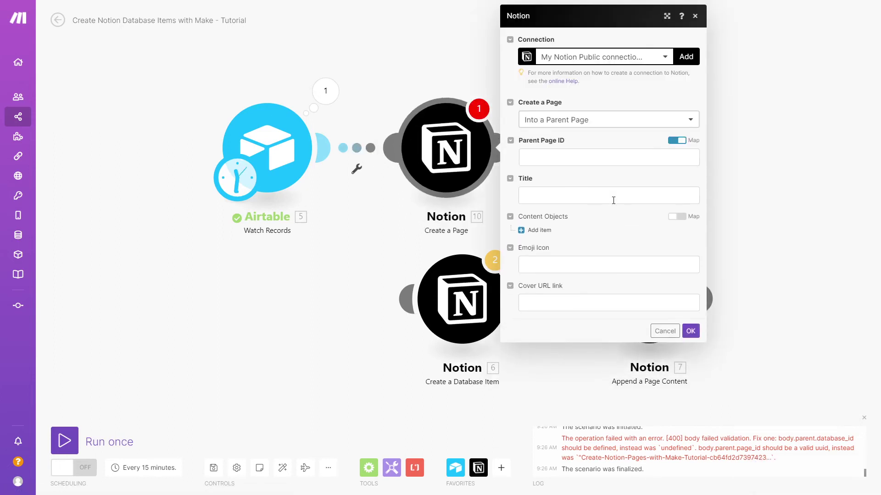
{"action": "left_click", "coordinate": [572, 154]}
{"action": "key", "text": "ctrl+v"}
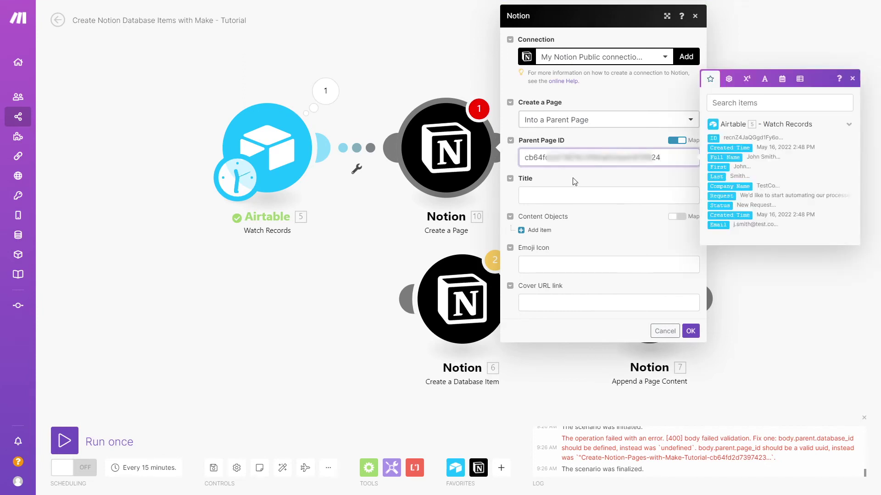
- Title the page 'New Request from' followed by the mapped Airtable Company Name
{"action": "left_click", "coordinate": [571, 193]}
{"action": "type", "text": "New Request from"}
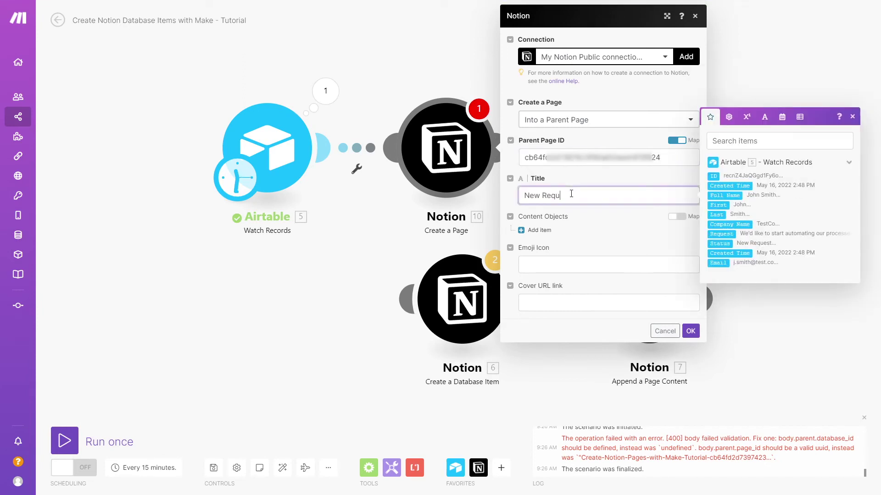
{"action": "left_click", "coordinate": [729, 224]}
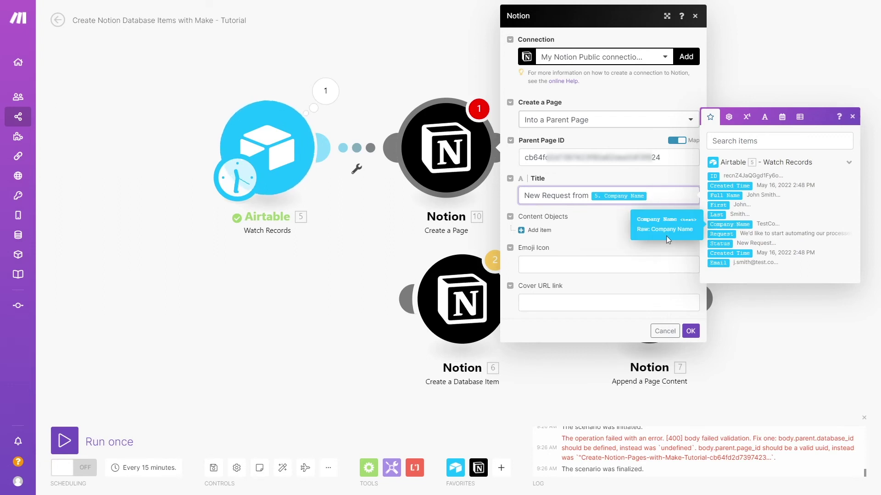
{"action": "left_click", "coordinate": [852, 117]}
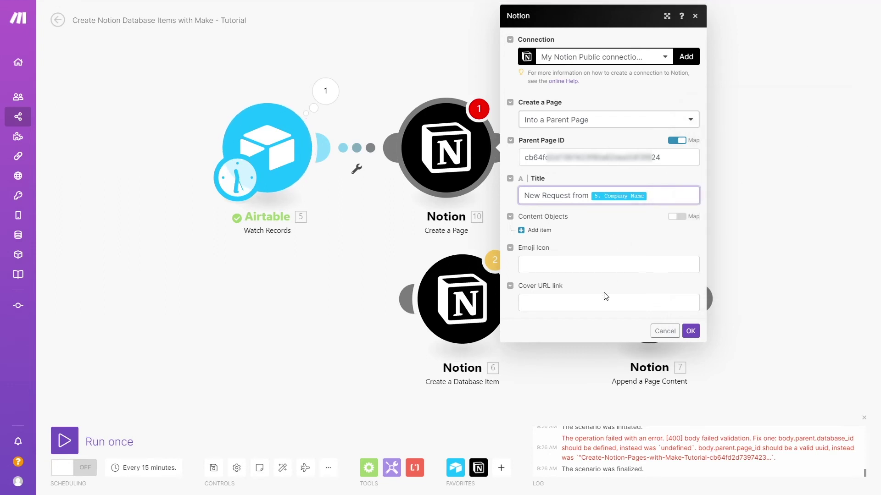
- Add a Heading 1 content block with the text 'Request Details'
{"action": "left_click", "coordinate": [537, 230]}
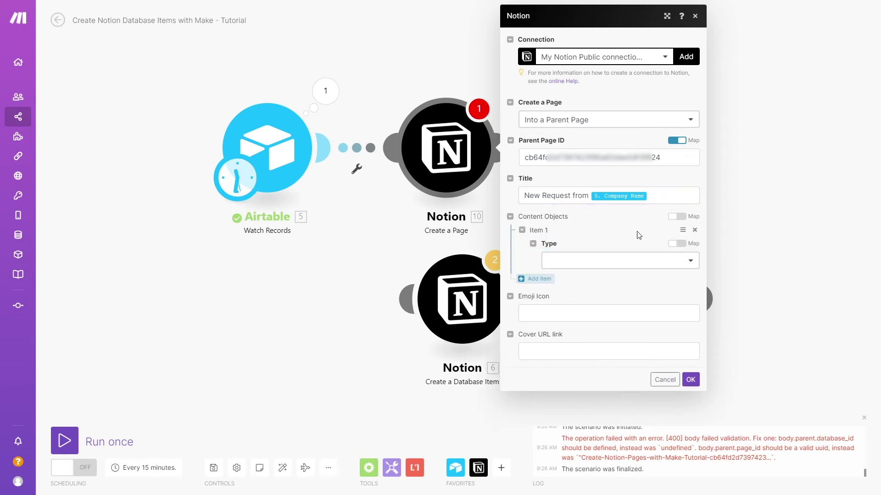
{"action": "left_click", "coordinate": [605, 261]}
{"action": "left_click", "coordinate": [590, 307]}
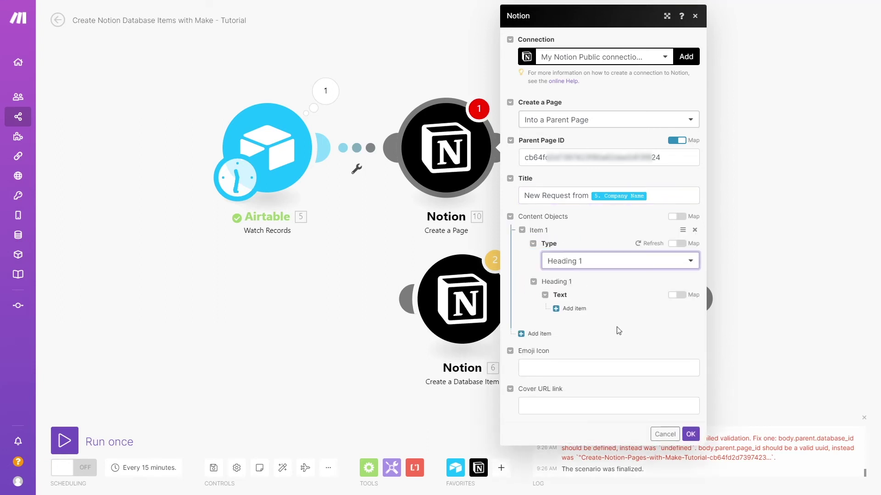
{"action": "left_click", "coordinate": [574, 308]}
{"action": "left_click", "coordinate": [609, 338]}
{"action": "left_click", "coordinate": [591, 350]}
{"action": "left_click", "coordinate": [599, 389]}
{"action": "type", "text": "Request D"}
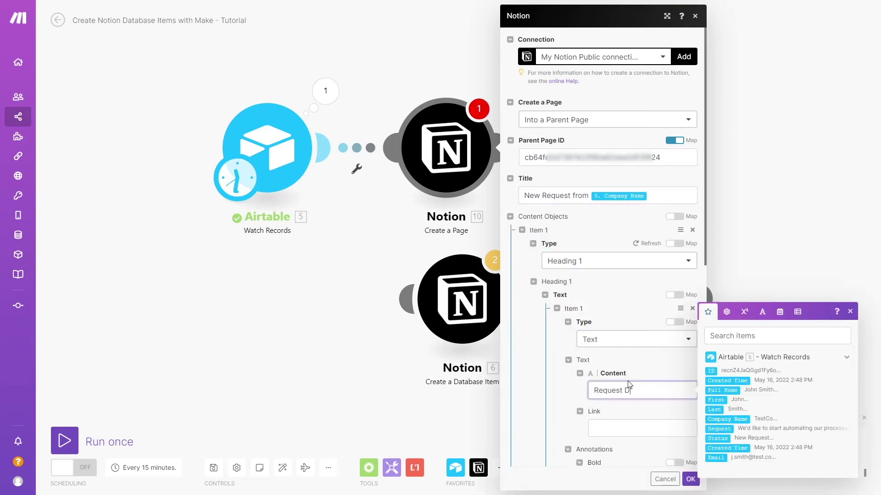
{"action": "type", "text": "etails"}
- Add a Paragraph block whose text is mapped from the Airtable record, then save the module
{"action": "scroll", "coordinate": [605, 349], "scroll_direction": "down", "scroll_amount": 8}
{"action": "left_click", "coordinate": [531, 379]}
{"action": "left_click", "coordinate": [610, 349]}
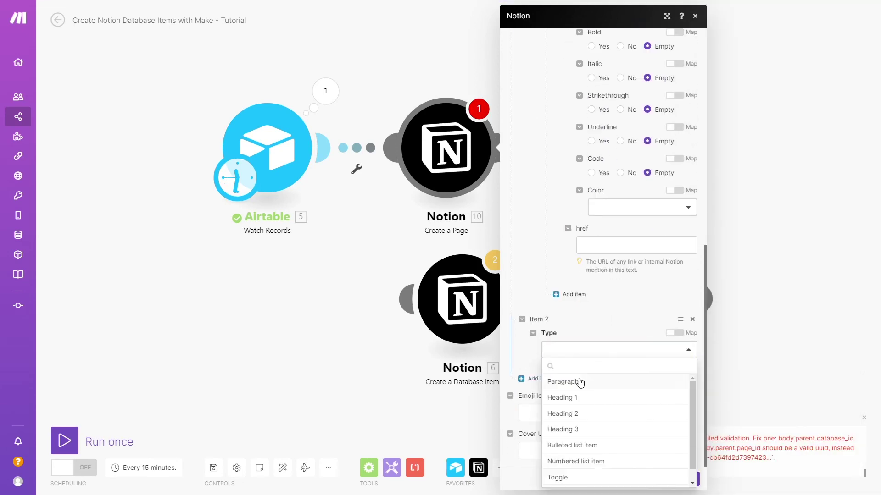
{"action": "left_click", "coordinate": [580, 383]}
{"action": "left_click", "coordinate": [569, 395]}
{"action": "left_click", "coordinate": [619, 426]}
{"action": "left_click", "coordinate": [603, 458]}
{"action": "scroll", "coordinate": [642, 348], "scroll_direction": "down", "scroll_amount": 3}
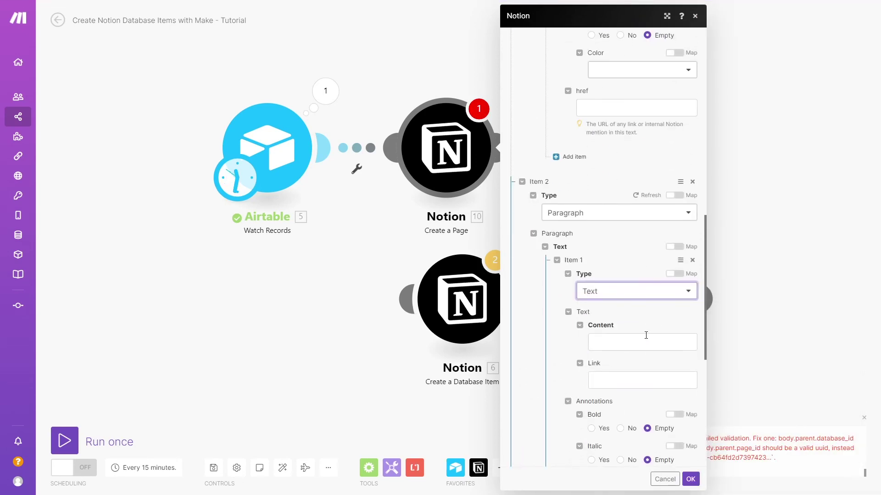
{"action": "left_click", "coordinate": [646, 341]}
{"action": "left_click", "coordinate": [752, 374]}
{"action": "scroll", "coordinate": [638, 329], "scroll_direction": "down", "scroll_amount": 7}
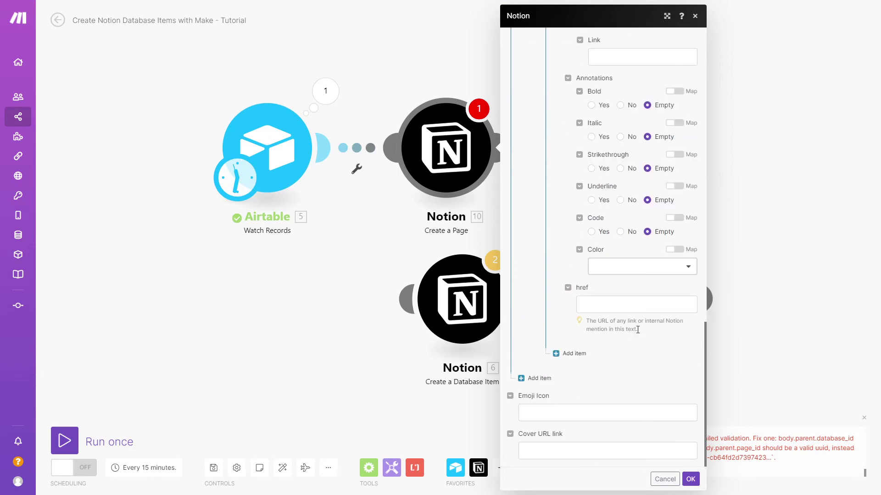
{"action": "left_click", "coordinate": [690, 479]}
- Start the Airtable trigger from a manually chosen record and run the scenario once
{"action": "right_click", "coordinate": [288, 149]}
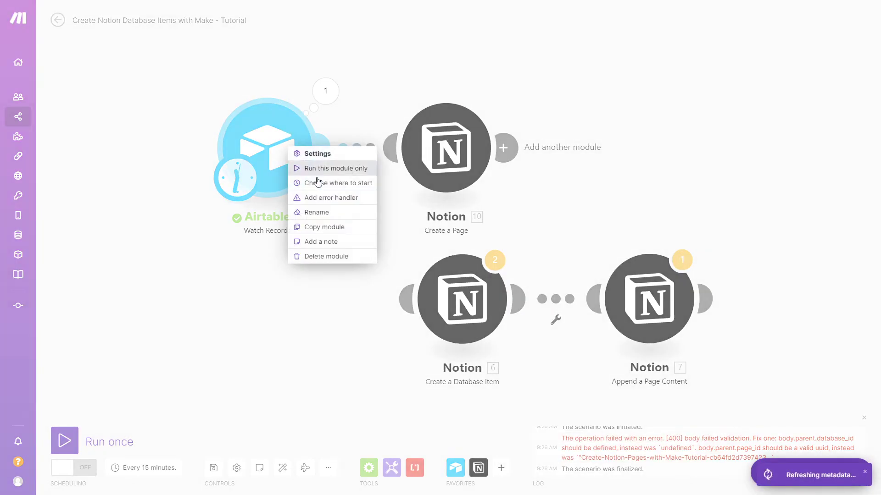
{"action": "left_click", "coordinate": [335, 183]}
{"action": "left_click", "coordinate": [362, 165]}
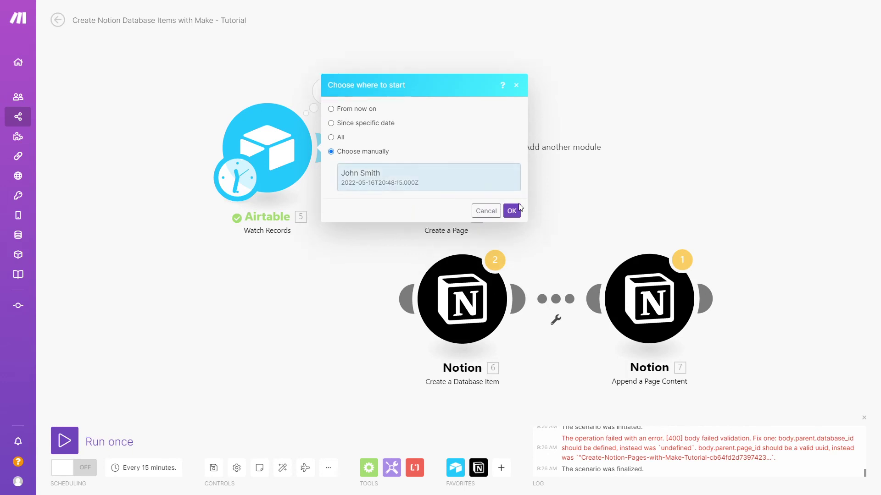
{"action": "left_click", "coordinate": [518, 209]}
{"action": "left_click", "coordinate": [92, 433]}
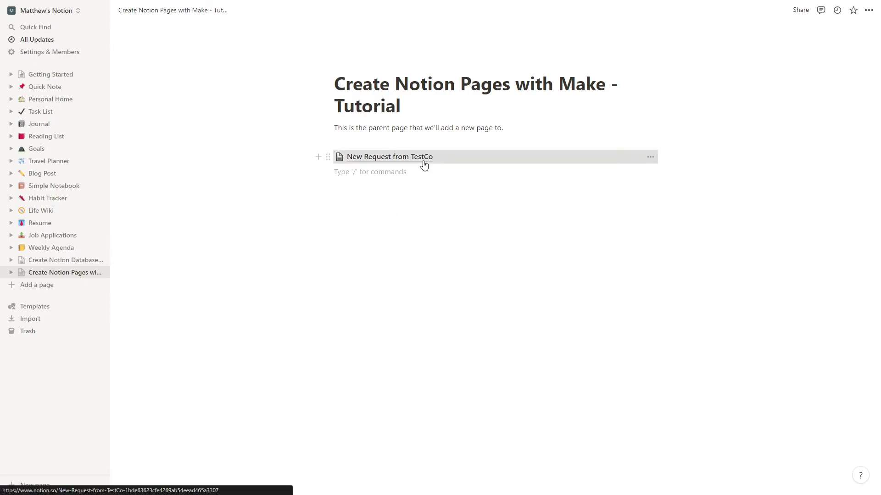
- Open the 'New Request from TestCo' subpage from the tutorial parent page
{"action": "left_click", "coordinate": [424, 166]}
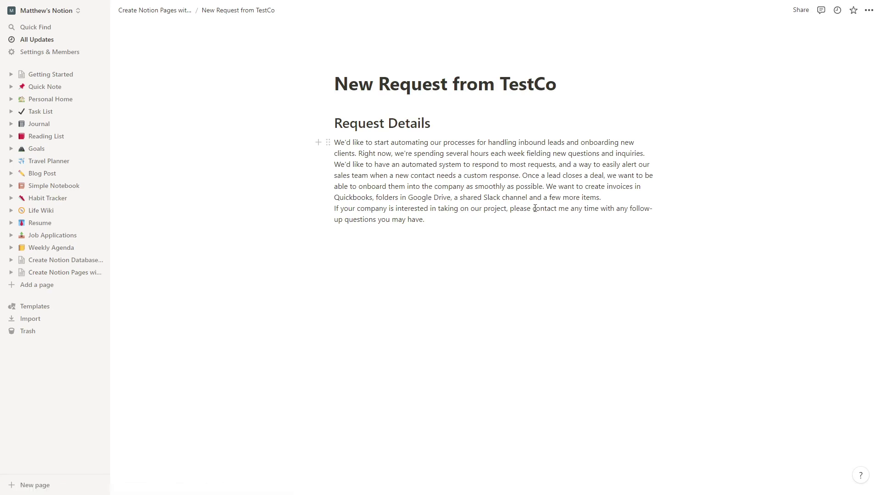